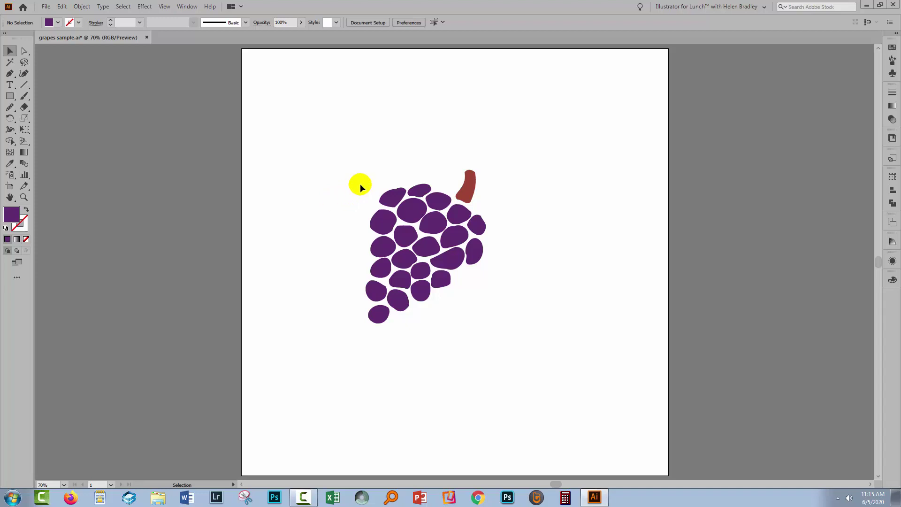
- Marquee-select all the purple grapes together with the red-brown stem
{"action": "left_click_drag", "start_coordinate": [333, 148], "coordinate": [535, 364]}
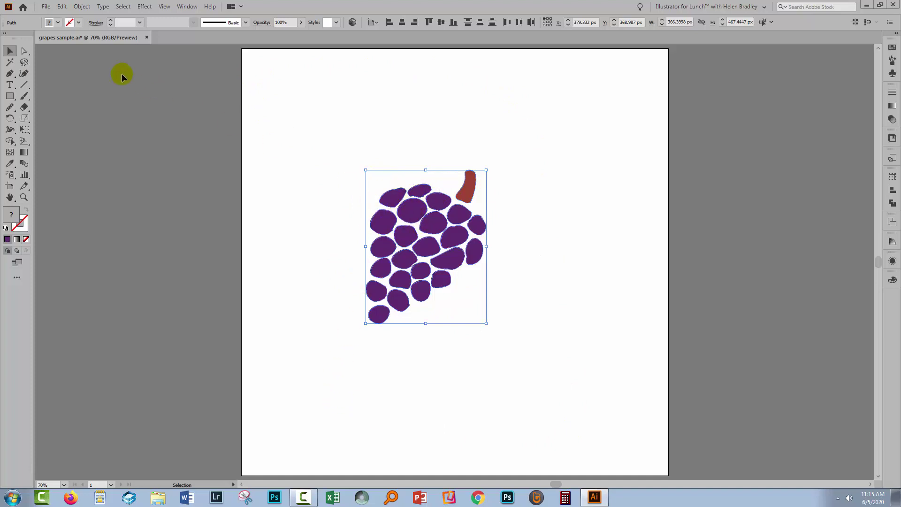
- Export the artboard contents as JPEG file grapes sample.jpg via Export As
{"action": "left_click", "coordinate": [47, 7]}
{"action": "mouse_move", "coordinate": [63, 174]}
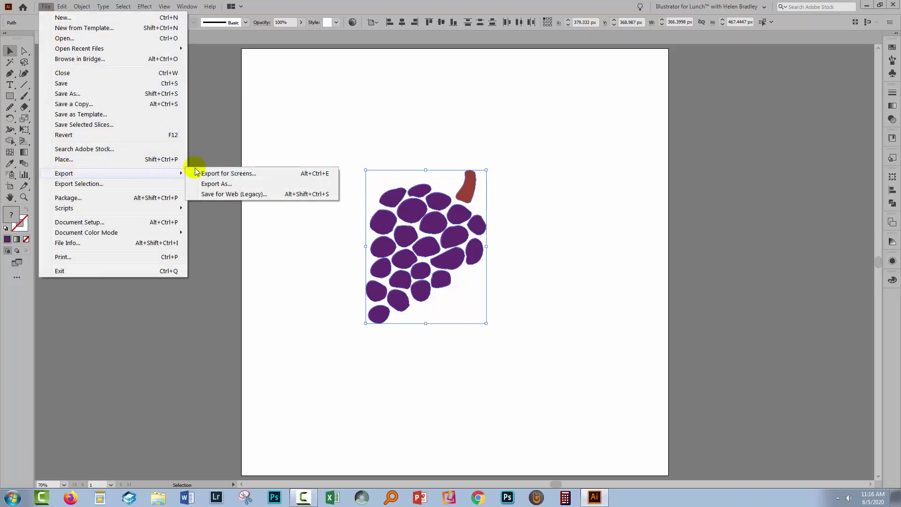
{"action": "left_click", "coordinate": [212, 184]}
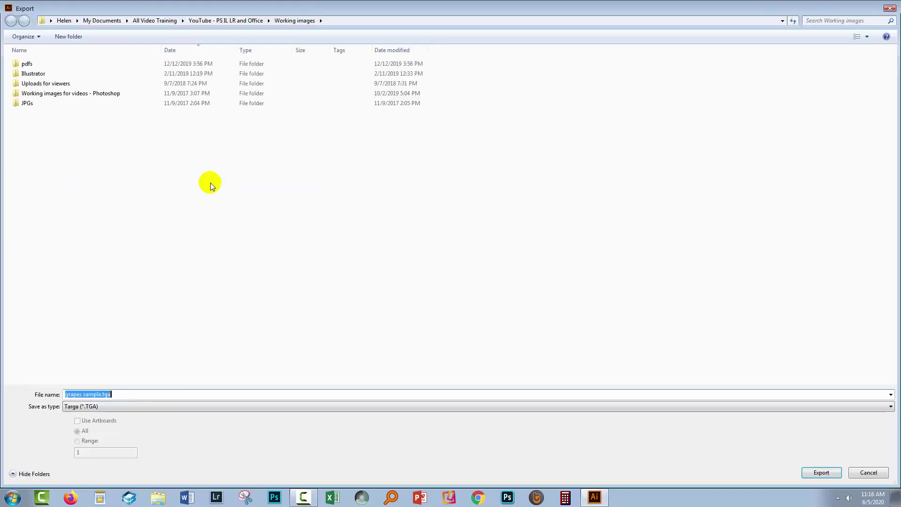
{"action": "left_click", "coordinate": [110, 407]}
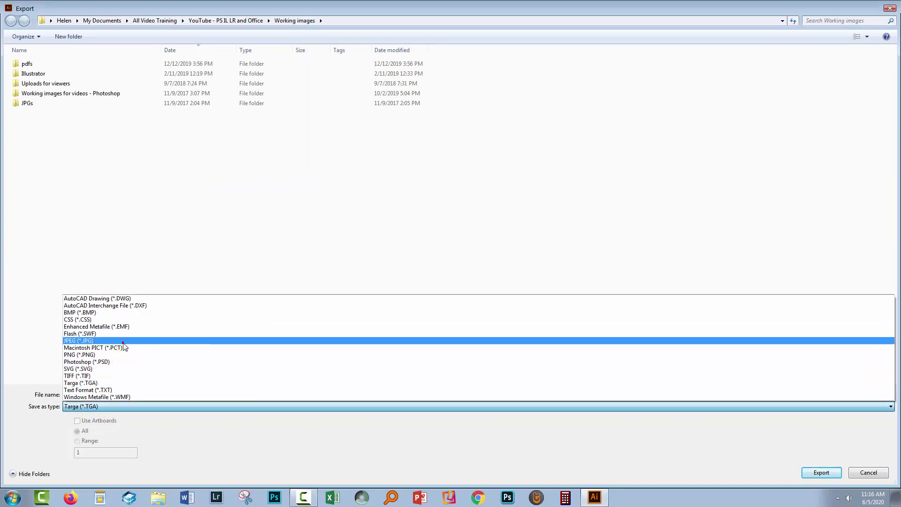
{"action": "left_click", "coordinate": [123, 341]}
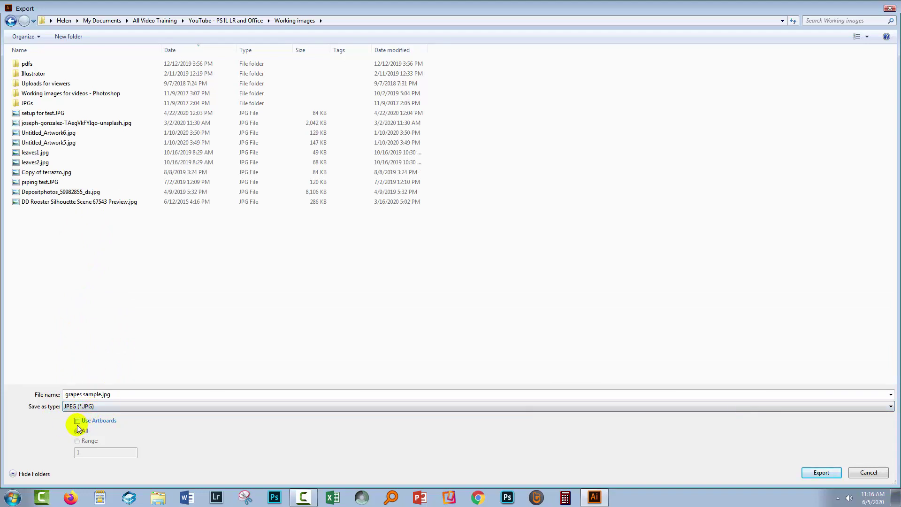
{"action": "left_click", "coordinate": [78, 421]}
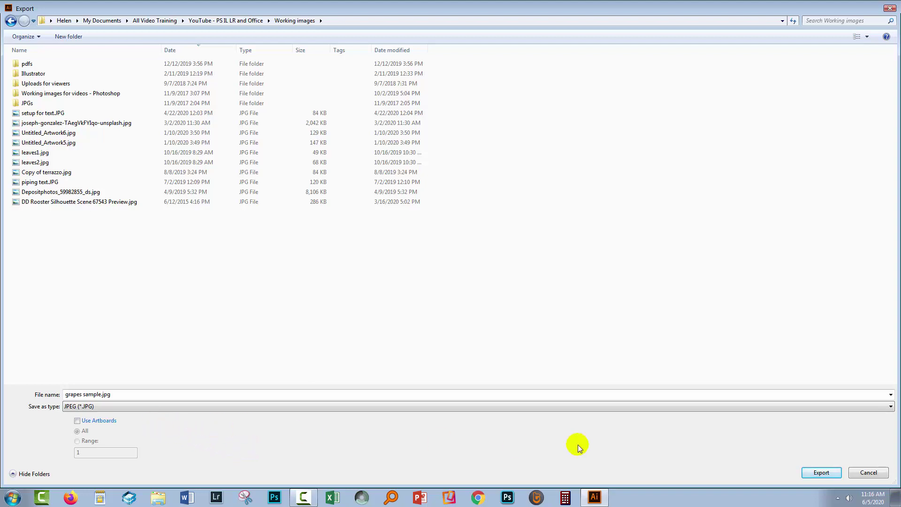
{"action": "left_click", "coordinate": [822, 472]}
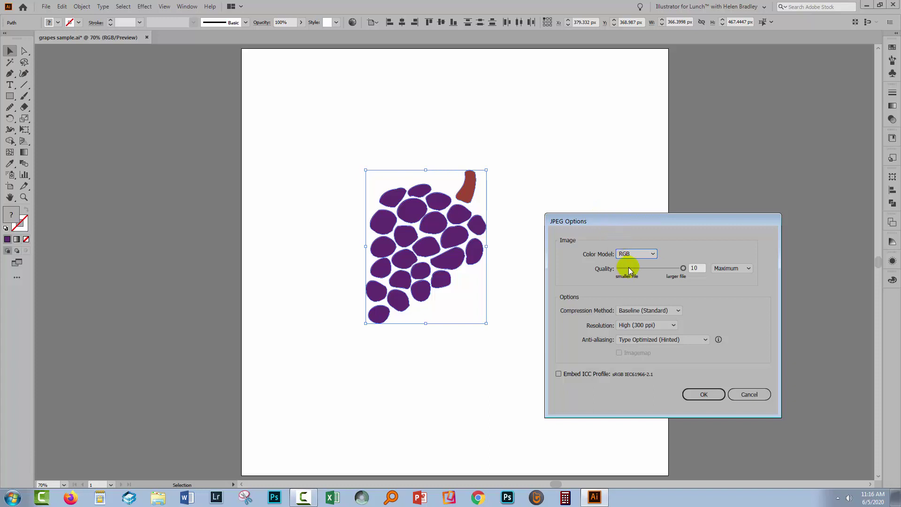
- Finish the JPEG export in RGB, quality 10, High (300 ppi), with the sRGB ICC profile embedded
{"action": "left_click", "coordinate": [636, 257]}
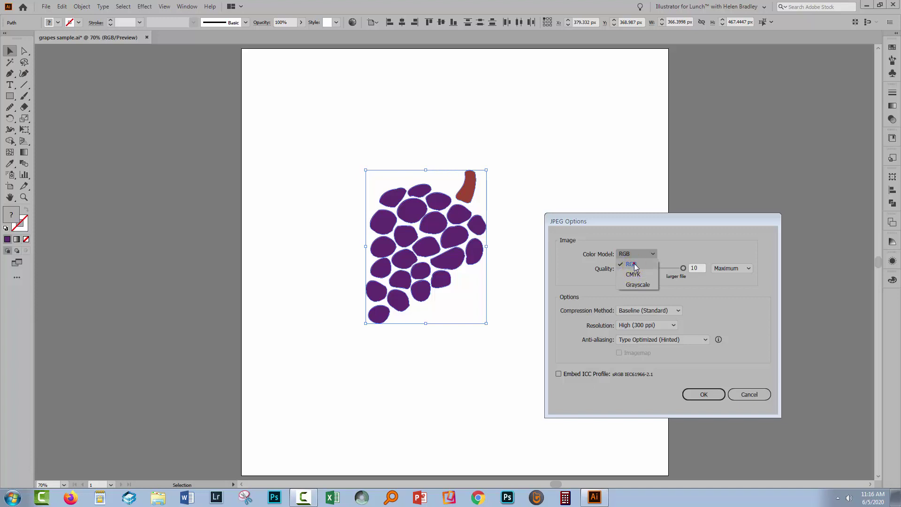
{"action": "left_click", "coordinate": [634, 264]}
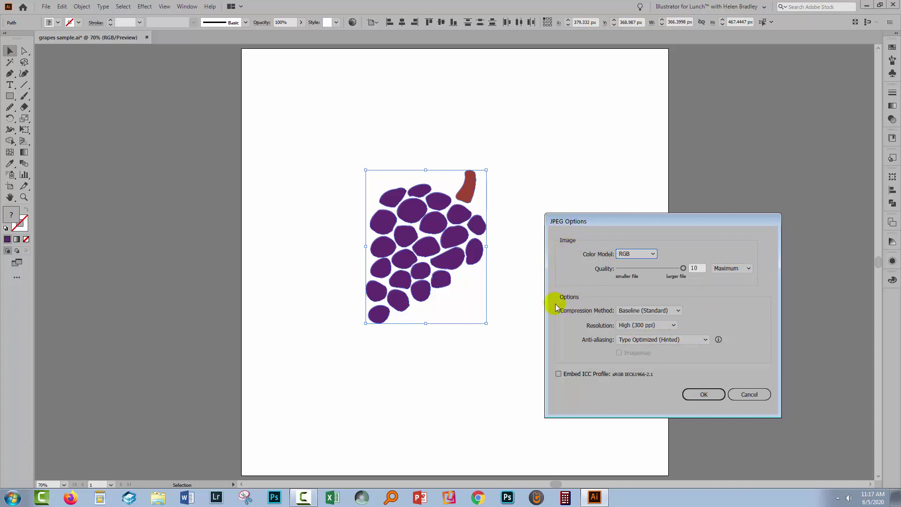
{"action": "left_click", "coordinate": [674, 326]}
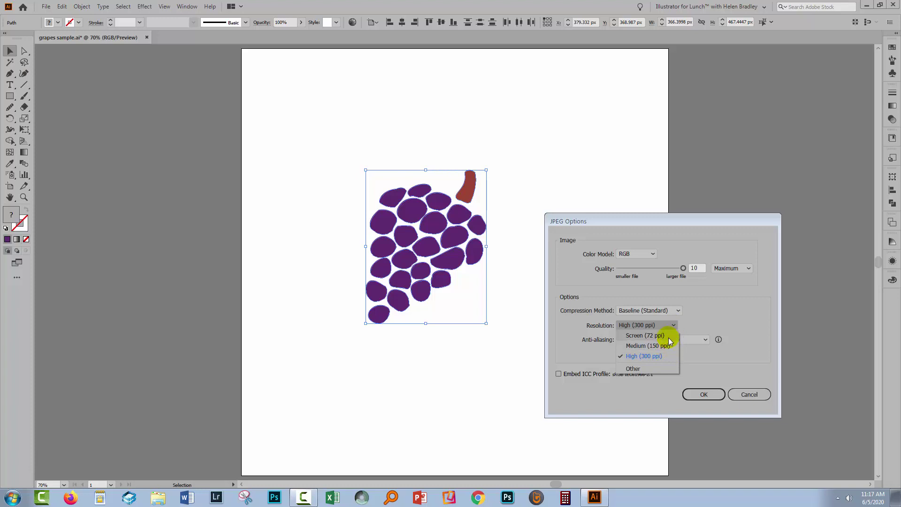
{"action": "left_click", "coordinate": [641, 357]}
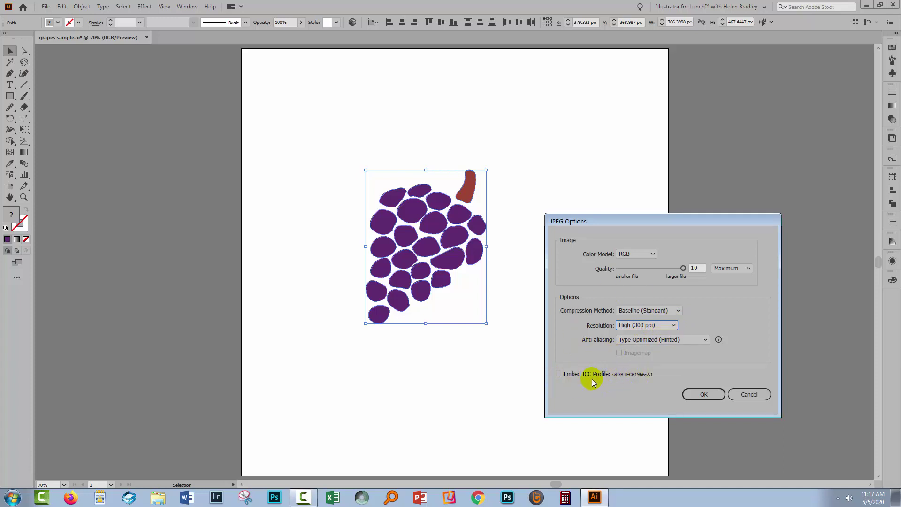
{"action": "left_click", "coordinate": [559, 374]}
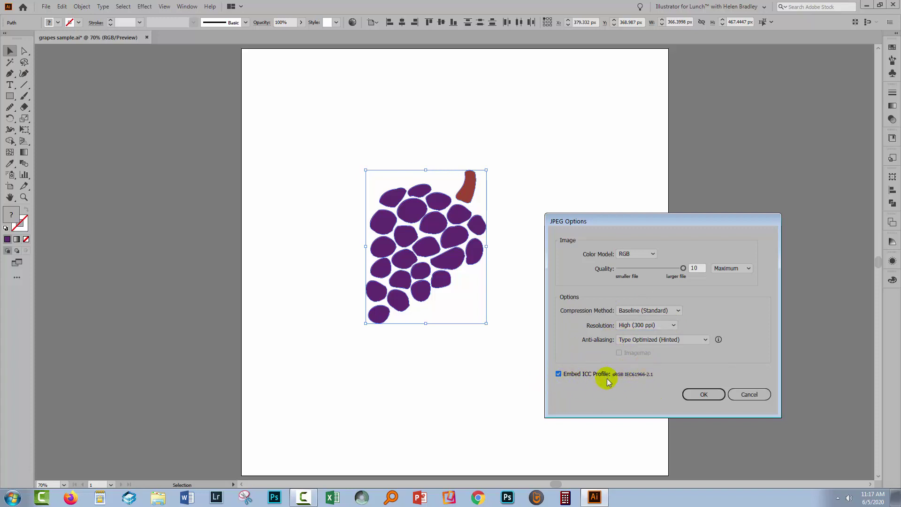
{"action": "left_click", "coordinate": [707, 395]}
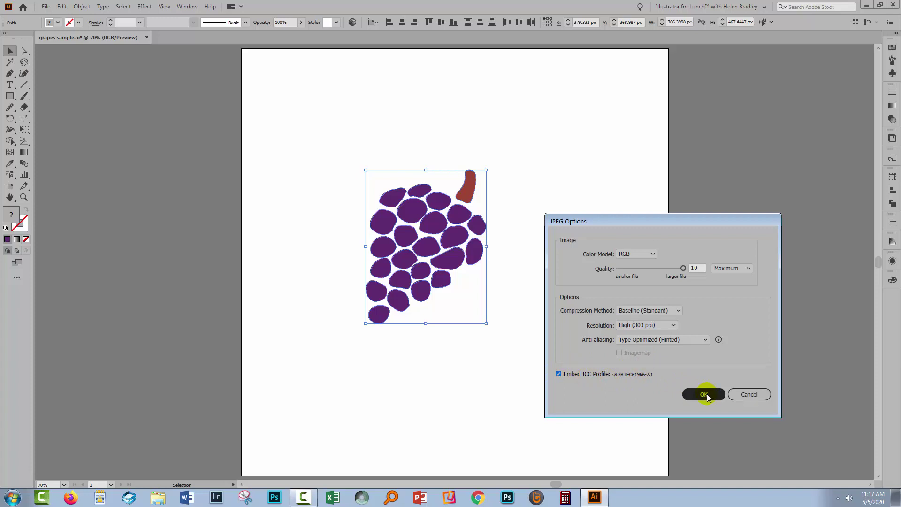
{"action": "left_click", "coordinate": [707, 395]}
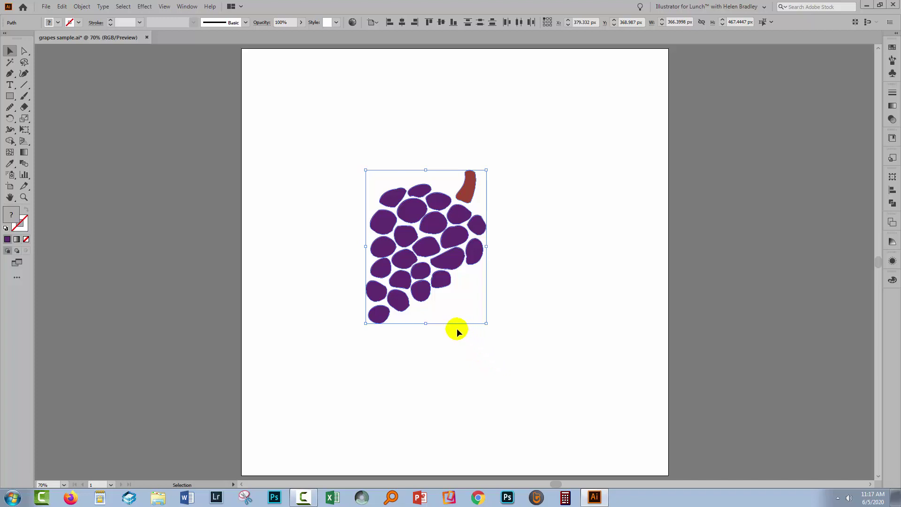
- Export the artwork again as PNG file grapes sample.png via Export As
{"action": "left_click", "coordinate": [46, 6]}
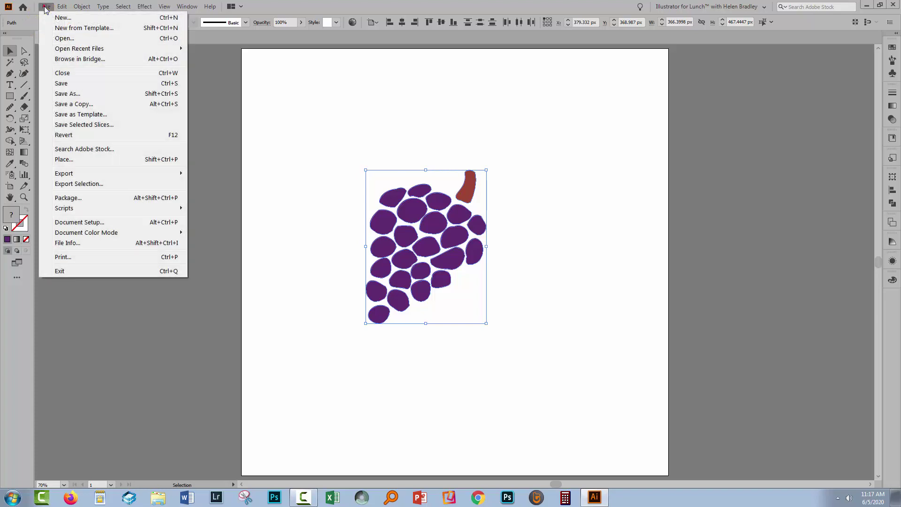
{"action": "mouse_move", "coordinate": [66, 177]}
{"action": "left_click", "coordinate": [211, 184]}
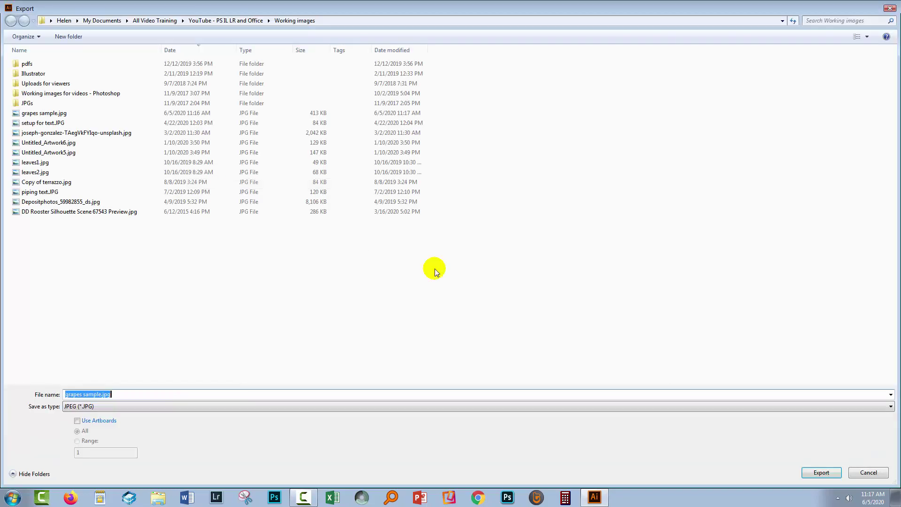
{"action": "left_click", "coordinate": [104, 407]}
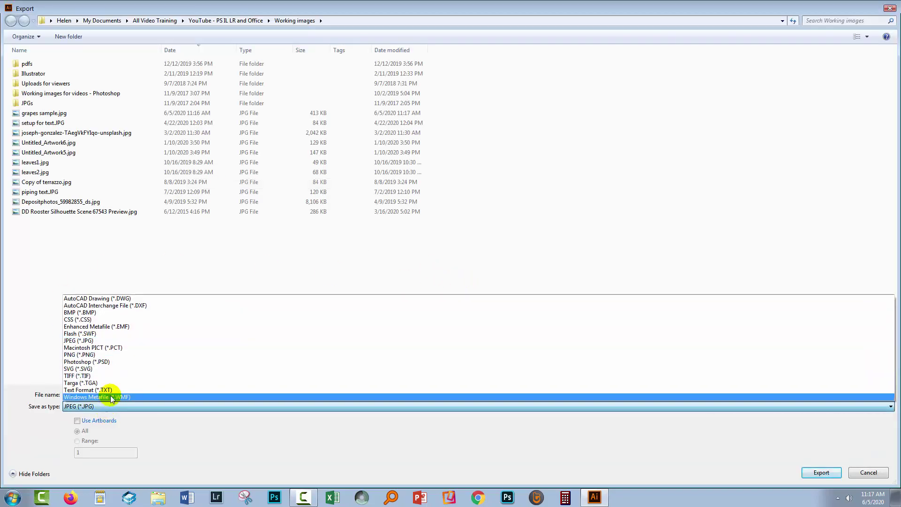
{"action": "left_click", "coordinate": [113, 355]}
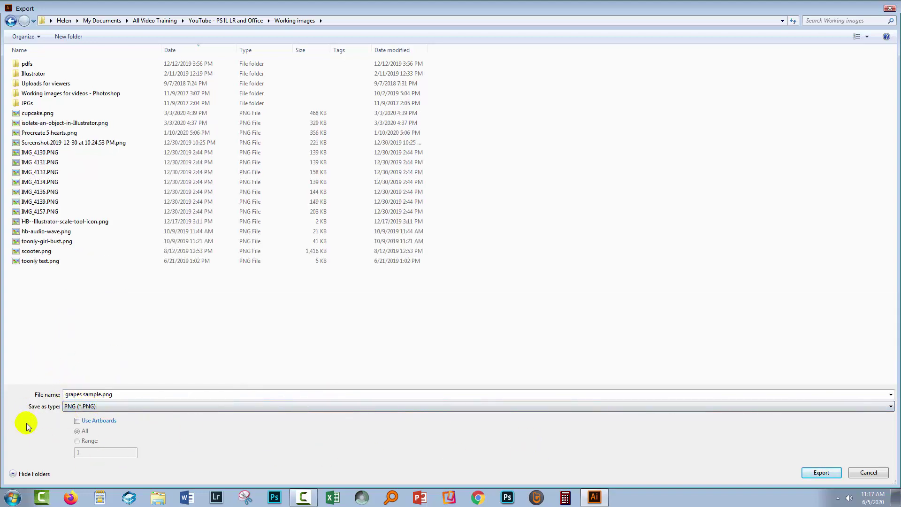
{"action": "left_click", "coordinate": [823, 473]}
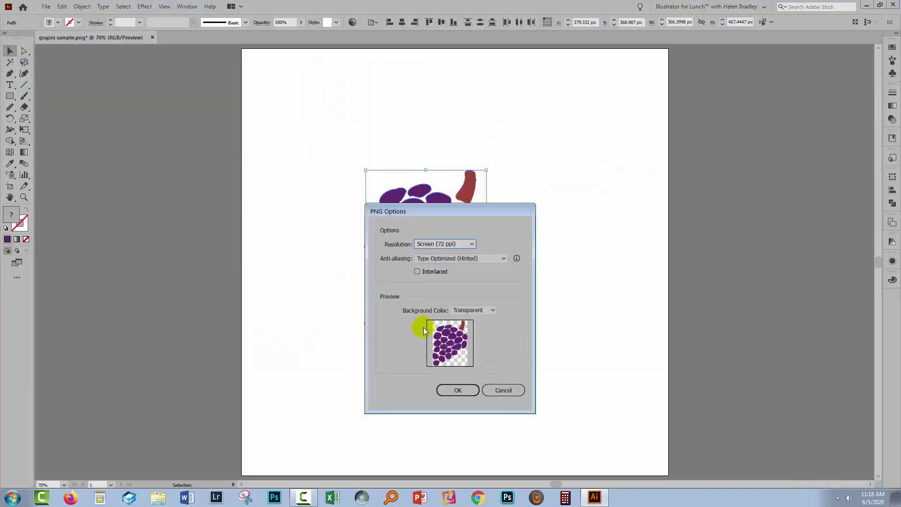
- Set PNG resolution to High (300 ppi), keep the background Transparent, and confirm
{"action": "left_click_drag", "start_coordinate": [430, 207], "coordinate": [648, 192]}
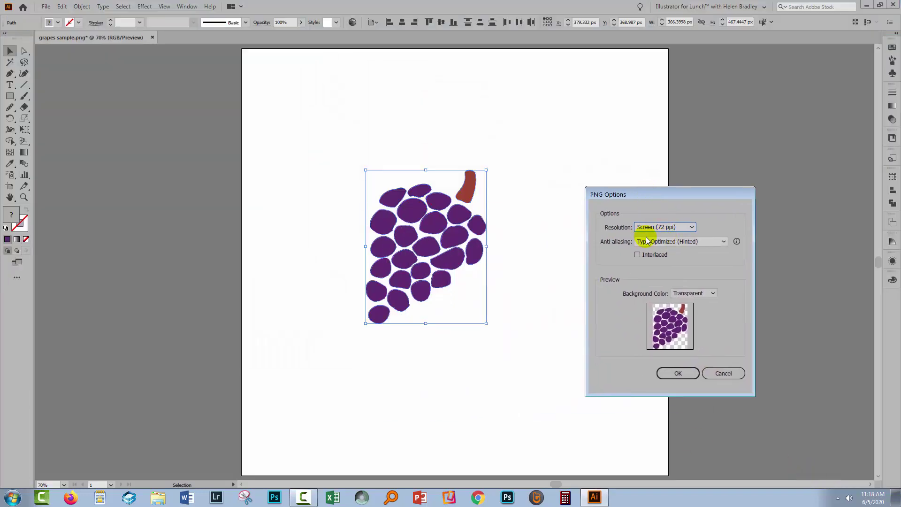
{"action": "left_click", "coordinate": [691, 228]}
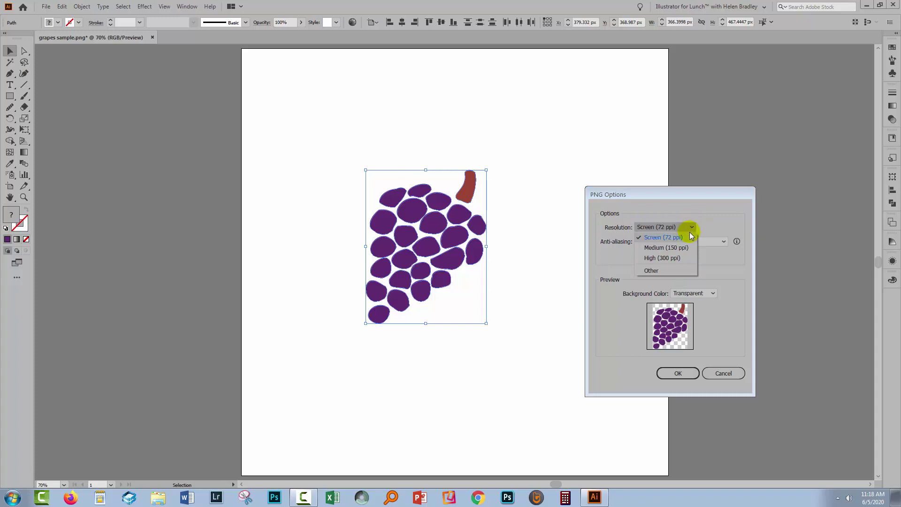
{"action": "left_click", "coordinate": [686, 258]}
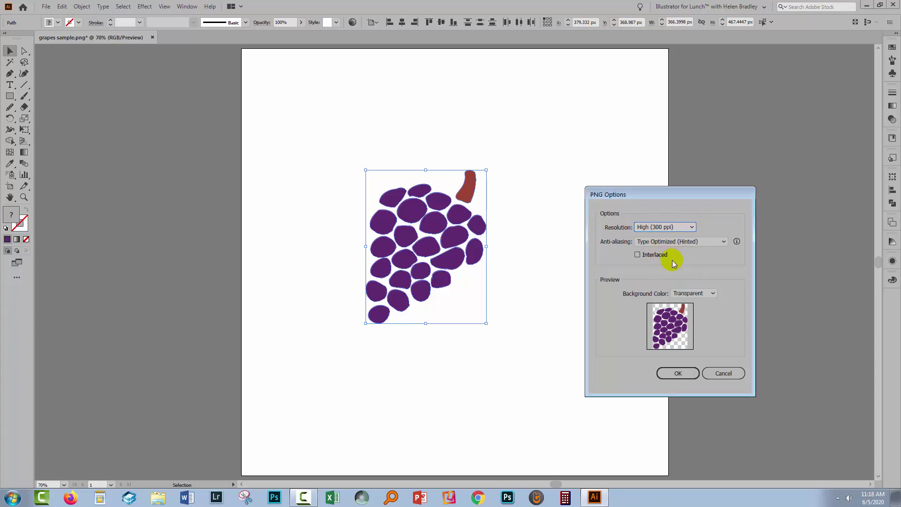
{"action": "left_click", "coordinate": [714, 293]}
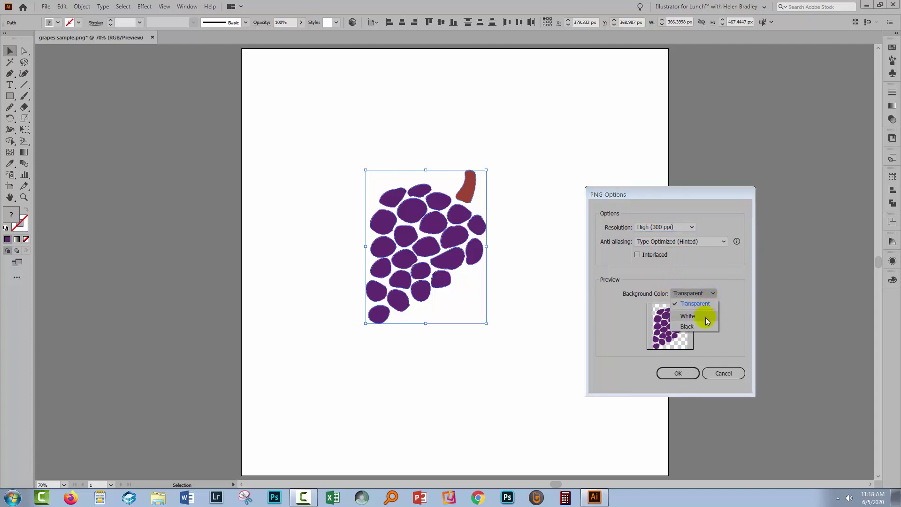
{"action": "left_click", "coordinate": [707, 304]}
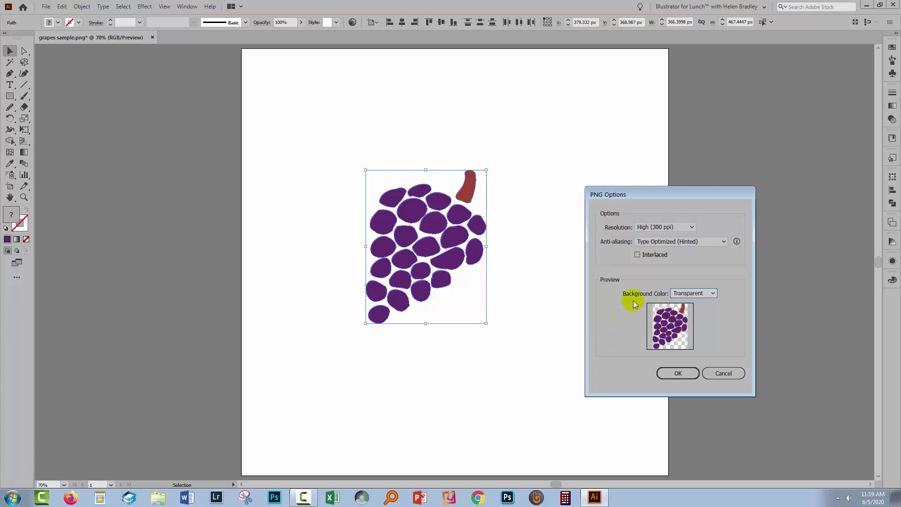
{"action": "left_click", "coordinate": [677, 374]}
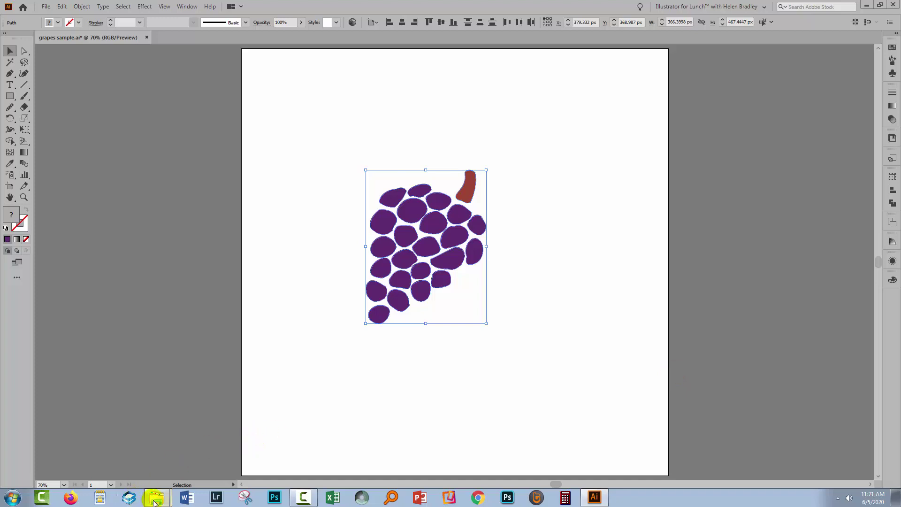
{"action": "left_click", "coordinate": [155, 501]}
{"action": "left_click", "coordinate": [145, 465]}
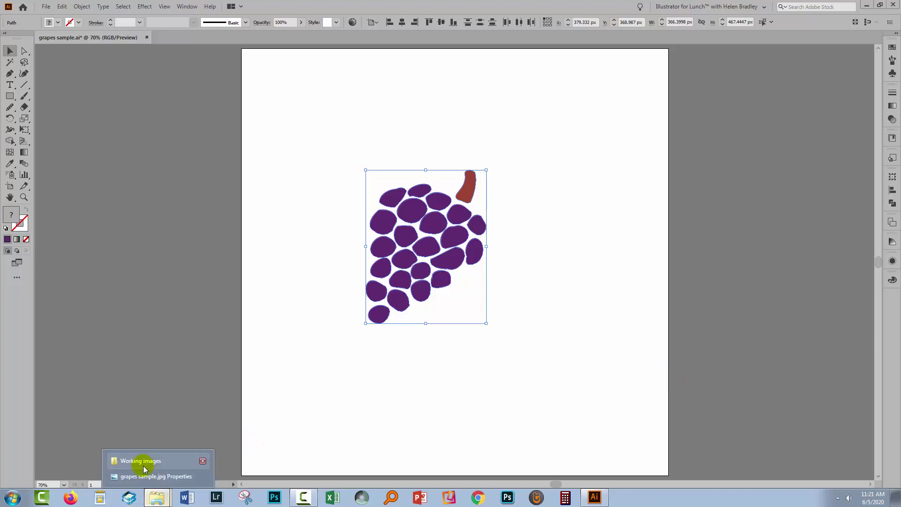
{"action": "left_click", "coordinate": [143, 464]}
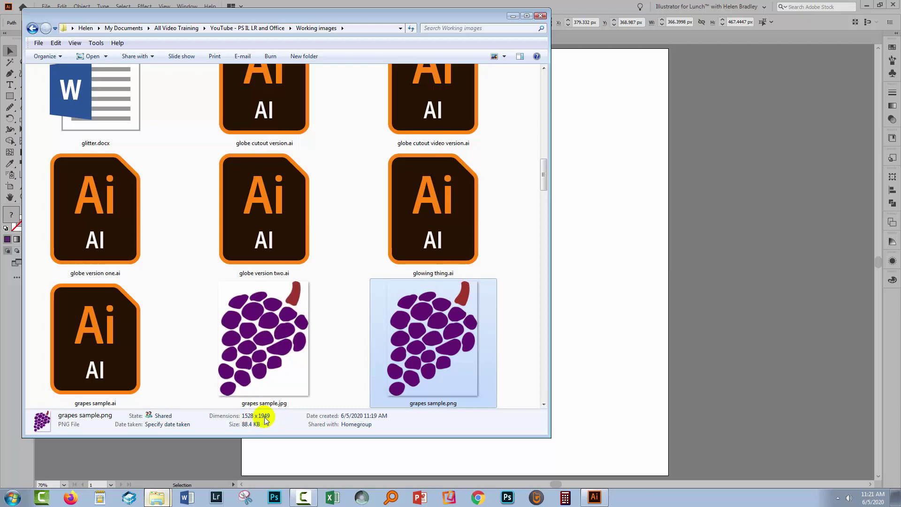
{"action": "left_click", "coordinate": [295, 325]}
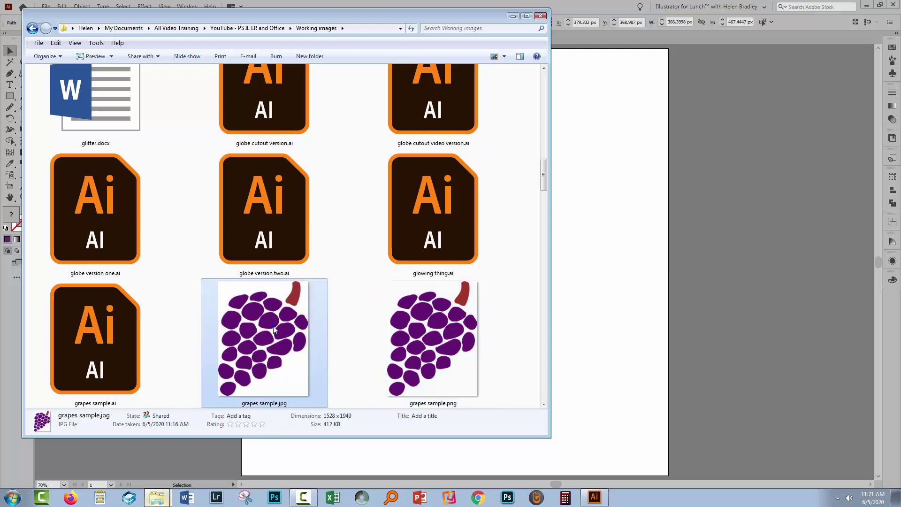
{"action": "right_click", "coordinate": [302, 361]}
{"action": "left_click", "coordinate": [207, 481]}
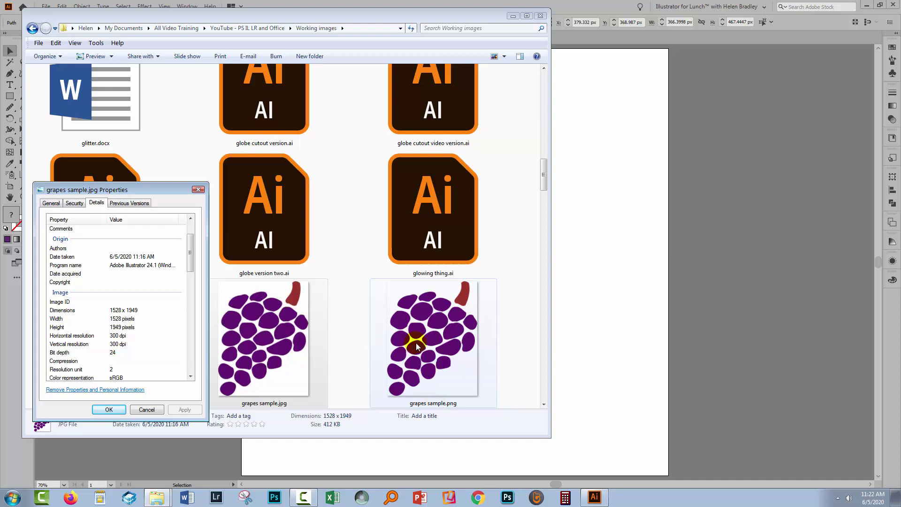
{"action": "left_click", "coordinate": [608, 358]}
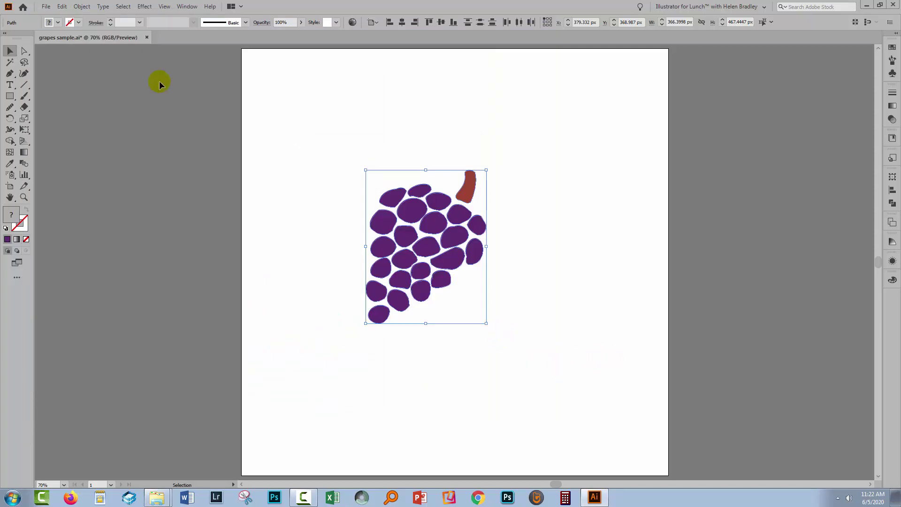
- Open Save for Web (Legacy) and set the preview zoom to Fit on Screen
{"action": "left_click", "coordinate": [46, 6]}
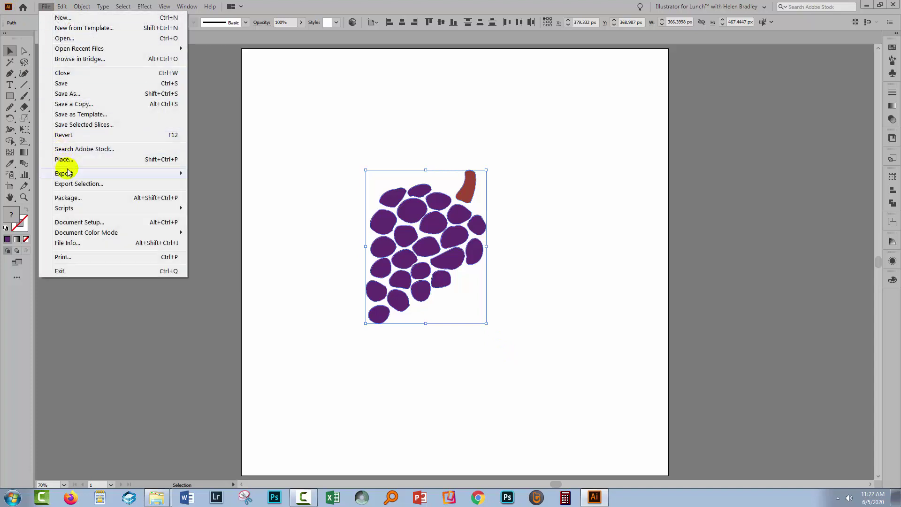
{"action": "mouse_move", "coordinate": [67, 172]}
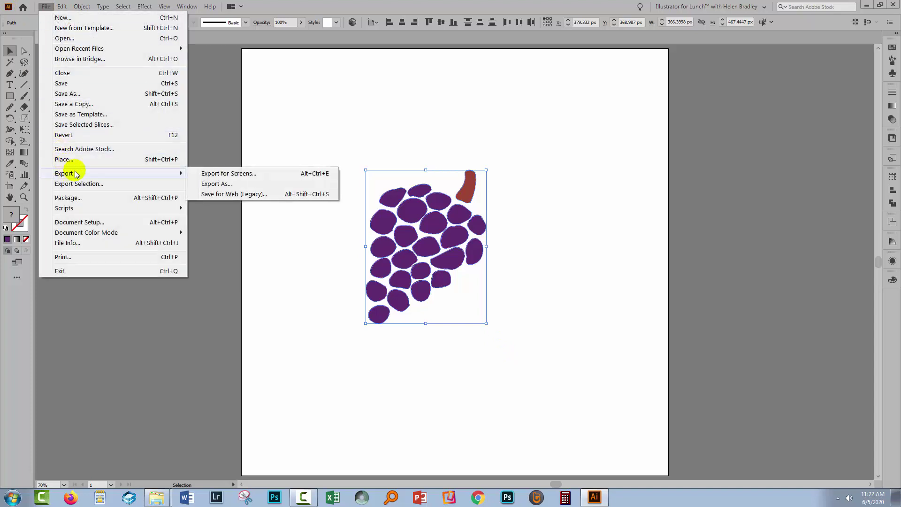
{"action": "left_click", "coordinate": [251, 196]}
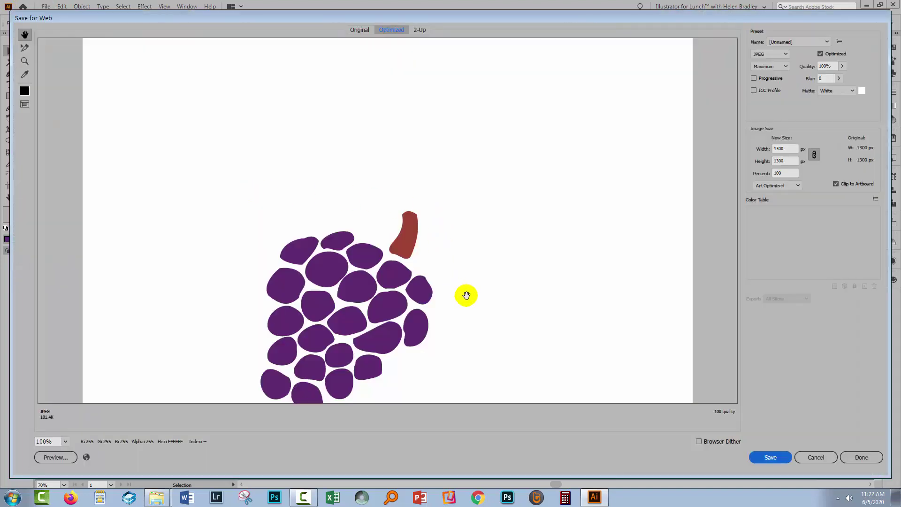
{"action": "scroll", "coordinate": [466, 297], "scroll_direction": "down", "scroll_amount": 2}
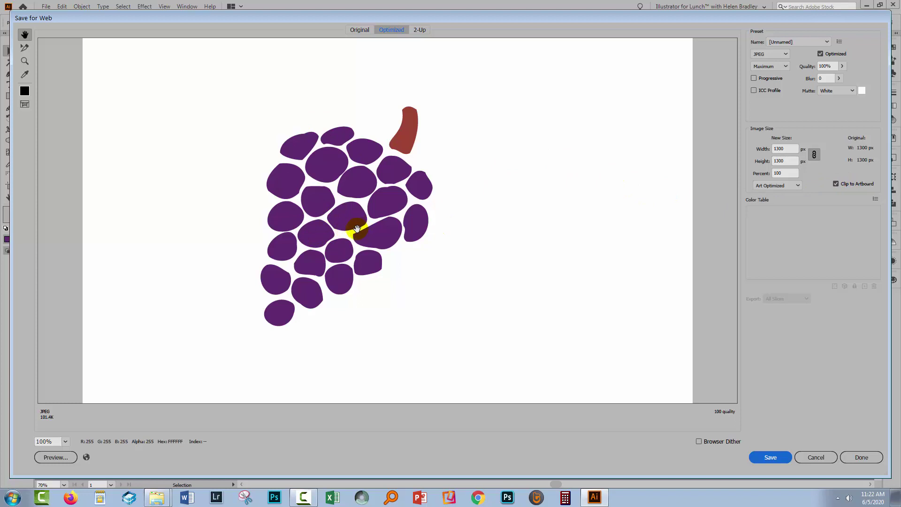
{"action": "left_click", "coordinate": [65, 442]}
{"action": "left_click", "coordinate": [87, 428]}
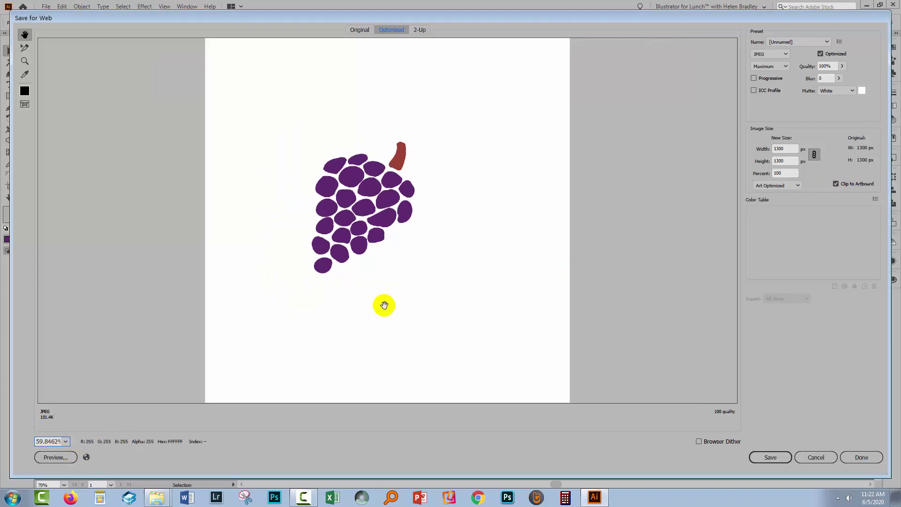
- Uncheck Clip to Artboard so the export shrinks to 367 × 469 px
{"action": "left_click", "coordinate": [837, 184]}
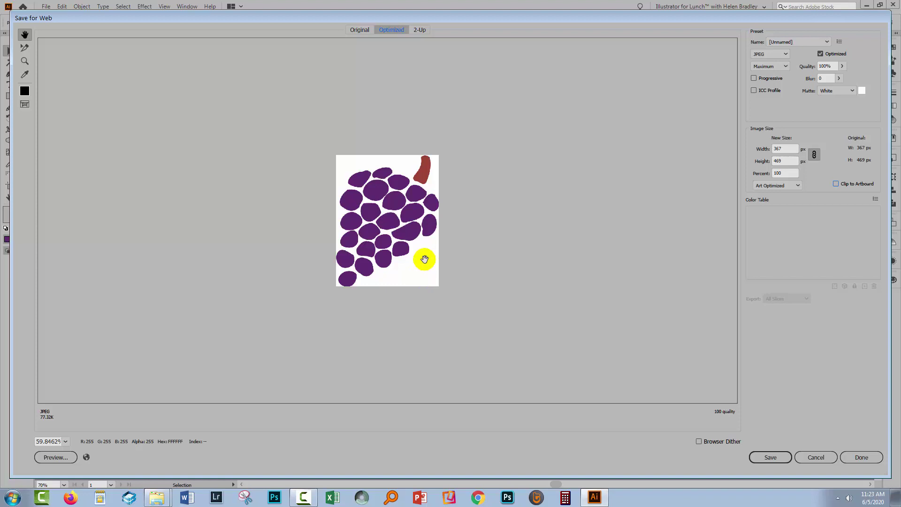
{"action": "left_click", "coordinate": [398, 250]}
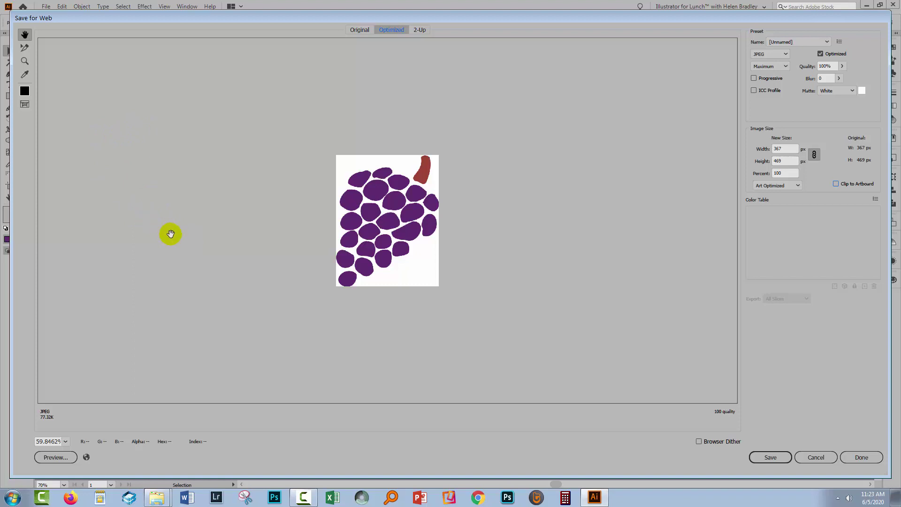
- Set the image width to 2000 px (height 2556 px) and fit the preview on screen
{"action": "double_click", "coordinate": [787, 148]}
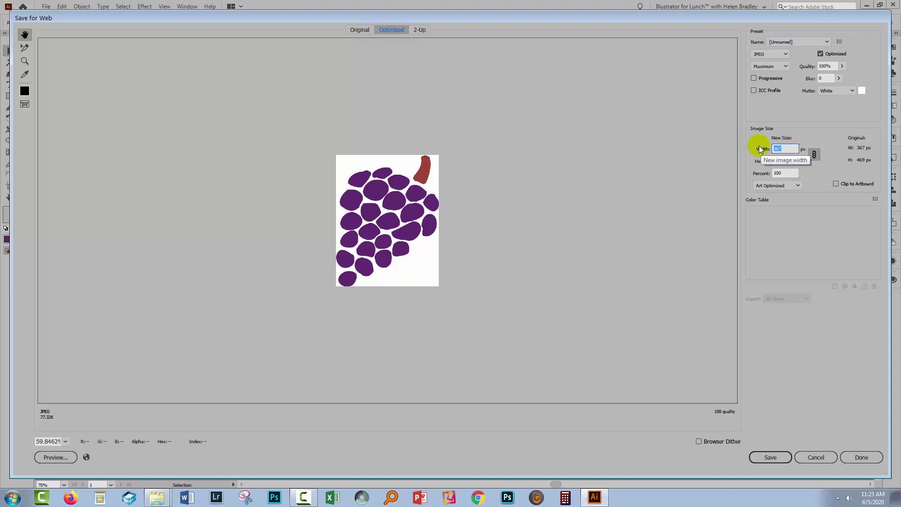
{"action": "type", "text": "2000"}
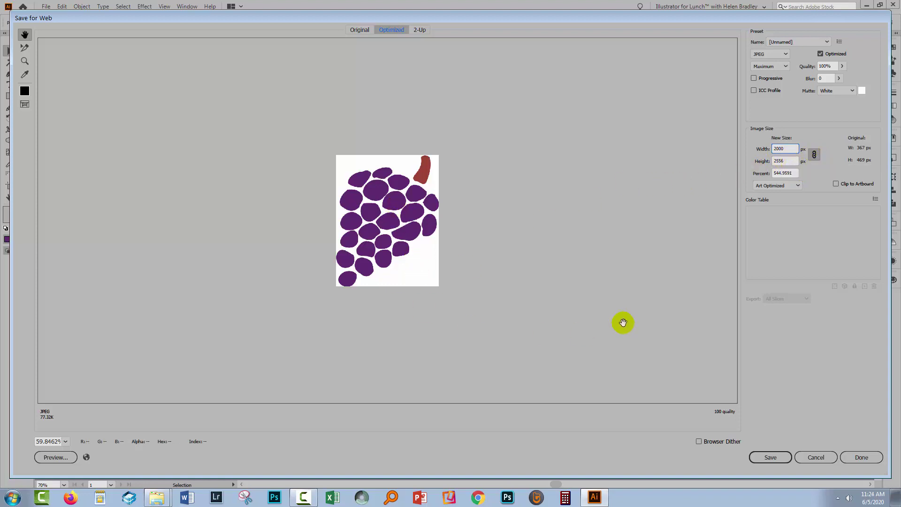
{"action": "key", "text": "Tab"}
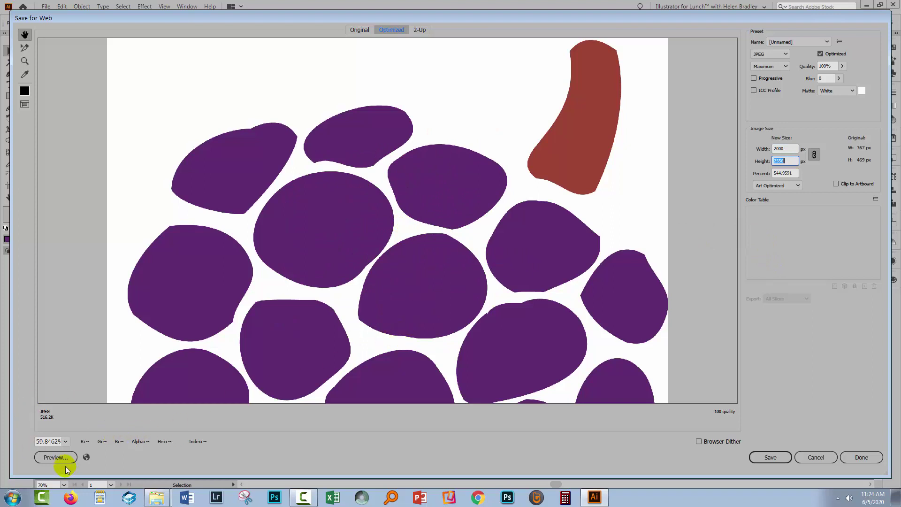
{"action": "left_click", "coordinate": [65, 442]}
{"action": "left_click", "coordinate": [70, 432]}
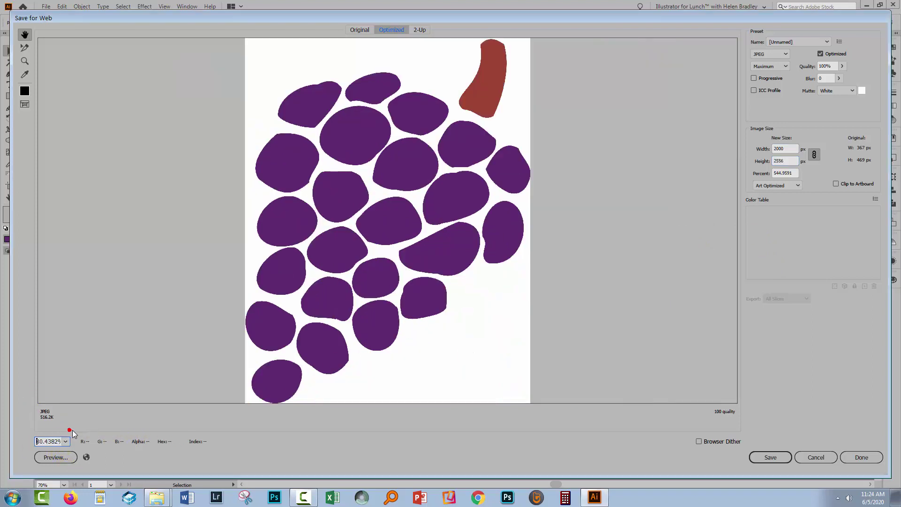
- Keep JPEG as the optimized format and proceed to saving grapes-sample.jpg in Working images
{"action": "left_click", "coordinate": [787, 55]}
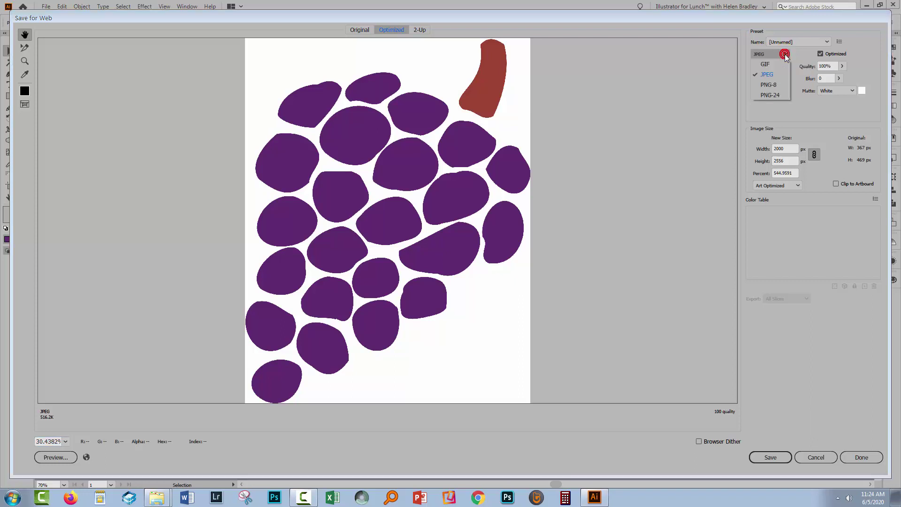
{"action": "left_click", "coordinate": [766, 74]}
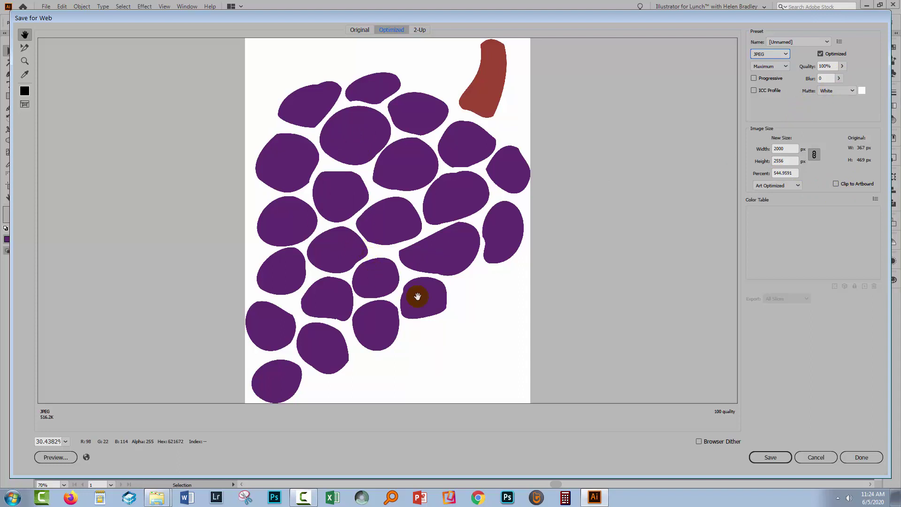
{"action": "left_click", "coordinate": [771, 458]}
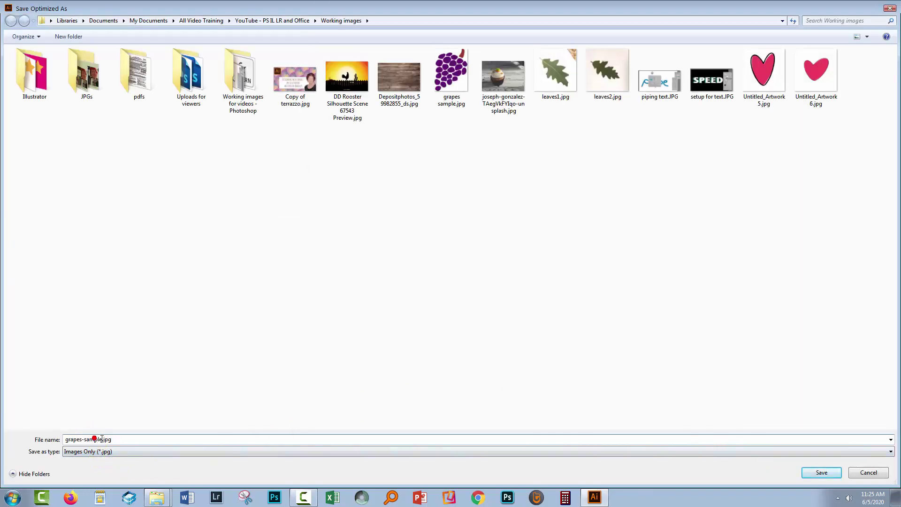
- Save the optimized image as grapes-sample2.jpg
{"action": "type", "text": "2"}
{"action": "left_click", "coordinate": [822, 475]}
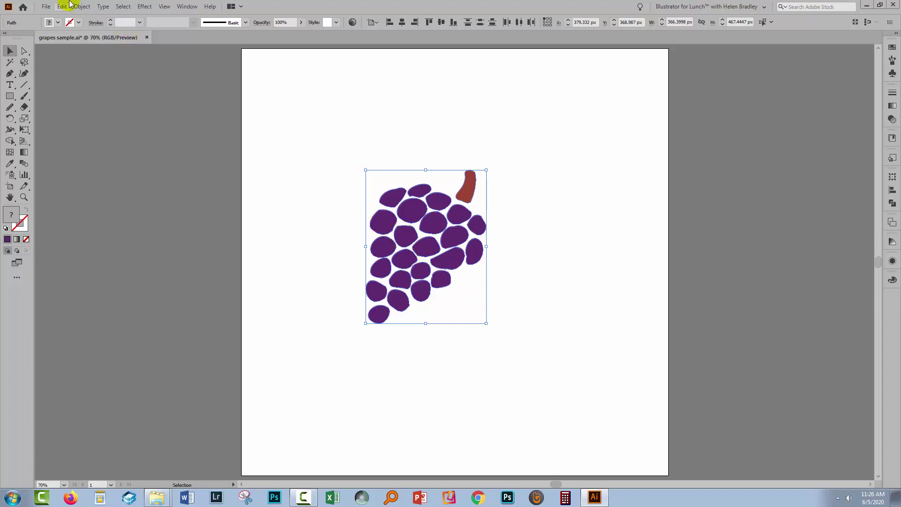
- Reopen the Save for Web (Legacy) dialog from the File menu
{"action": "left_click", "coordinate": [44, 8]}
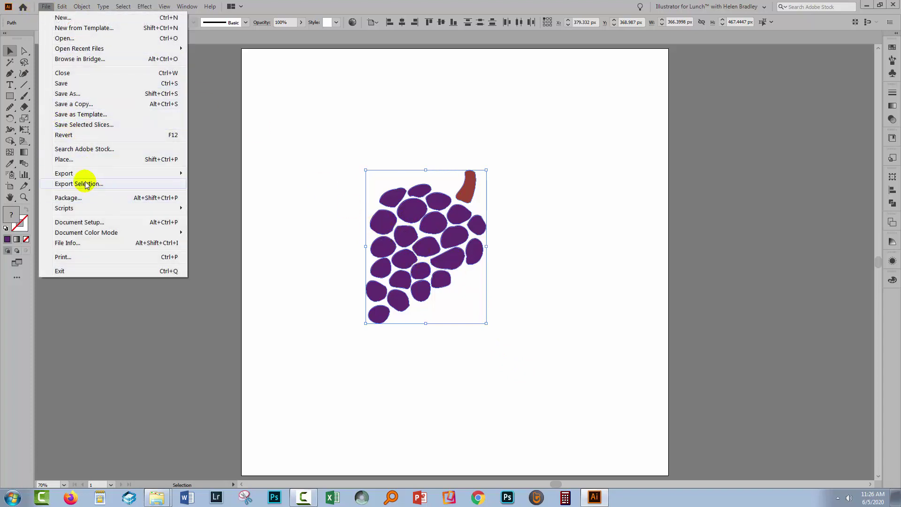
{"action": "mouse_move", "coordinate": [84, 173]}
{"action": "left_click", "coordinate": [244, 198]}
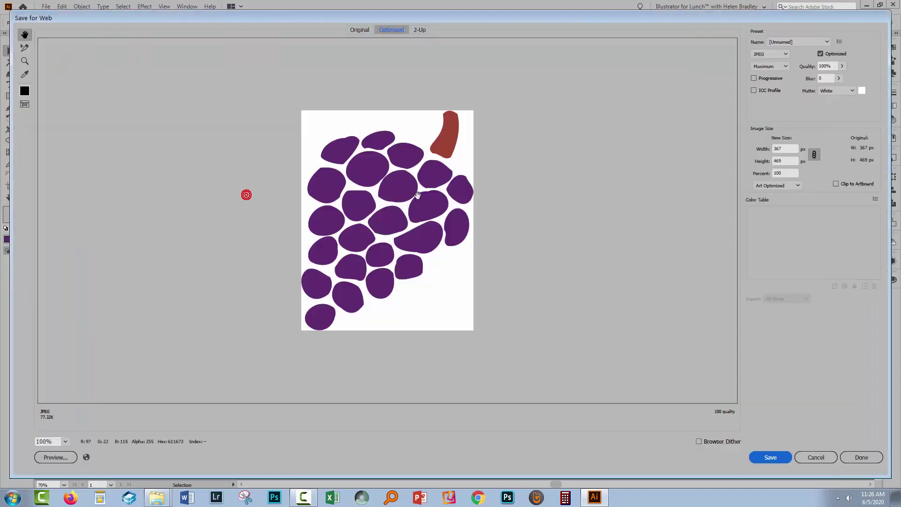
- Switch the format to PNG-24, set width to 2000 px (height 2556), and fit the preview on screen
{"action": "left_click", "coordinate": [783, 58]}
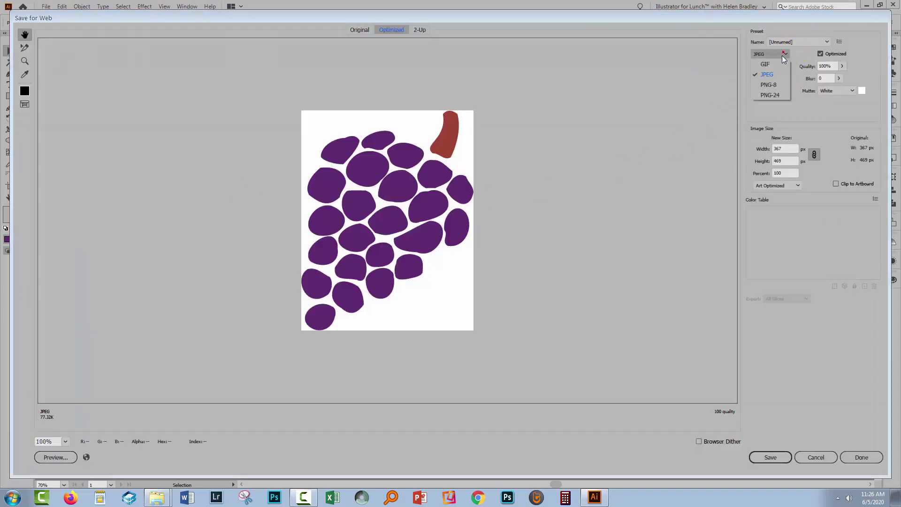
{"action": "left_click", "coordinate": [764, 95]}
{"action": "left_click", "coordinate": [782, 149]}
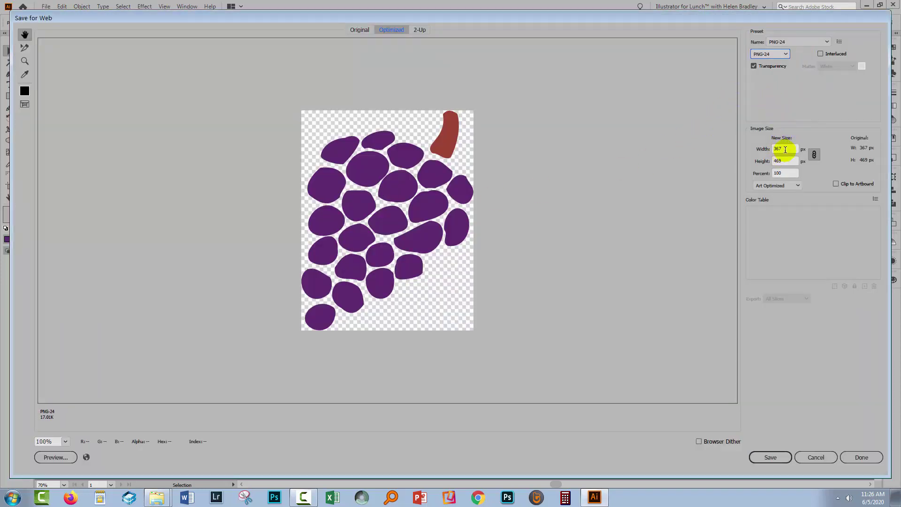
{"action": "type", "text": "2"}
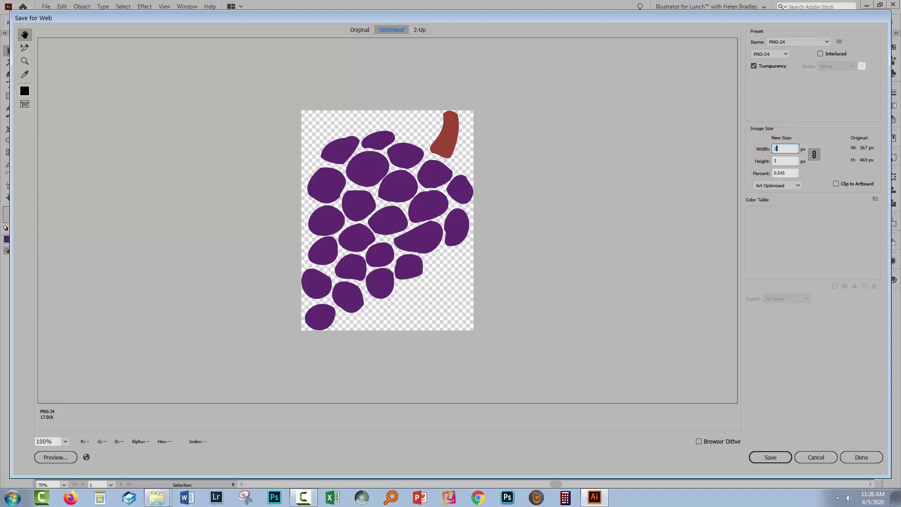
{"action": "type", "text": "000"}
{"action": "left_click", "coordinate": [773, 163]}
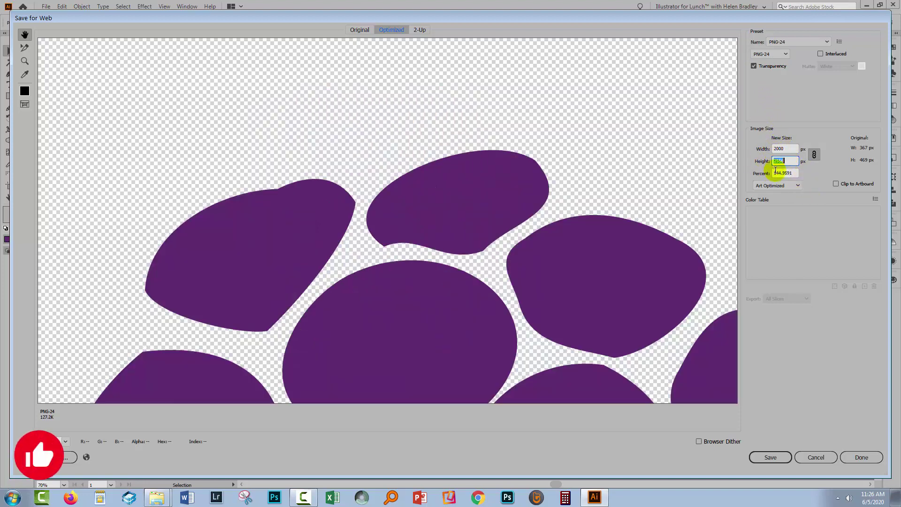
{"action": "left_click", "coordinate": [66, 441]}
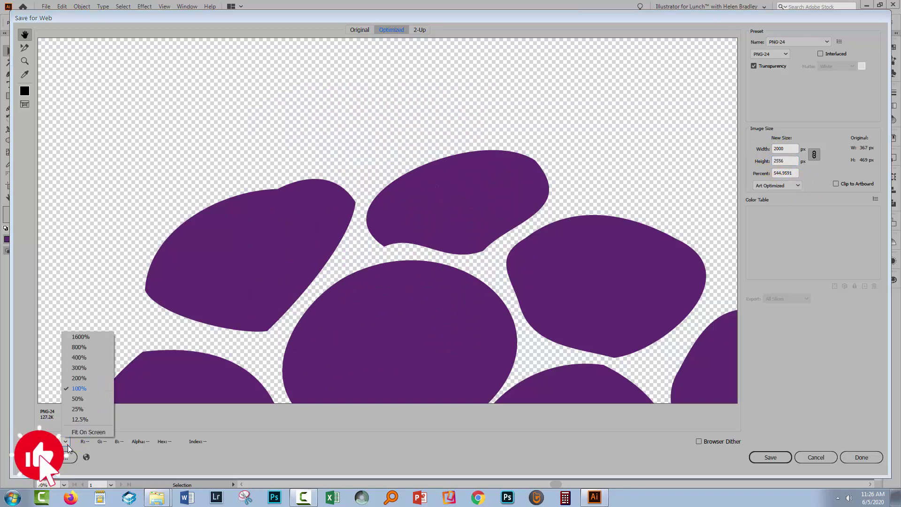
{"action": "left_click", "coordinate": [78, 427]}
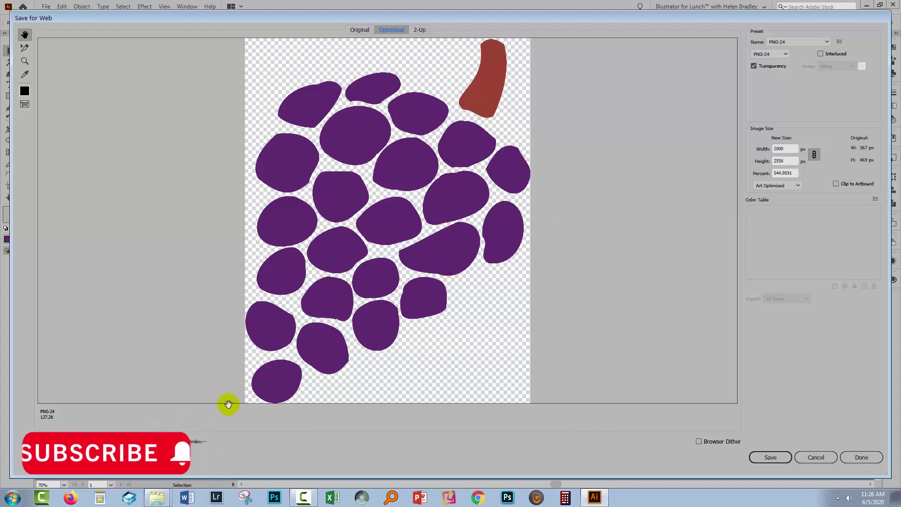
- Preview Transparency off and back on, then save the PNG as grapes sample.png in Working images
{"action": "left_click", "coordinate": [754, 66]}
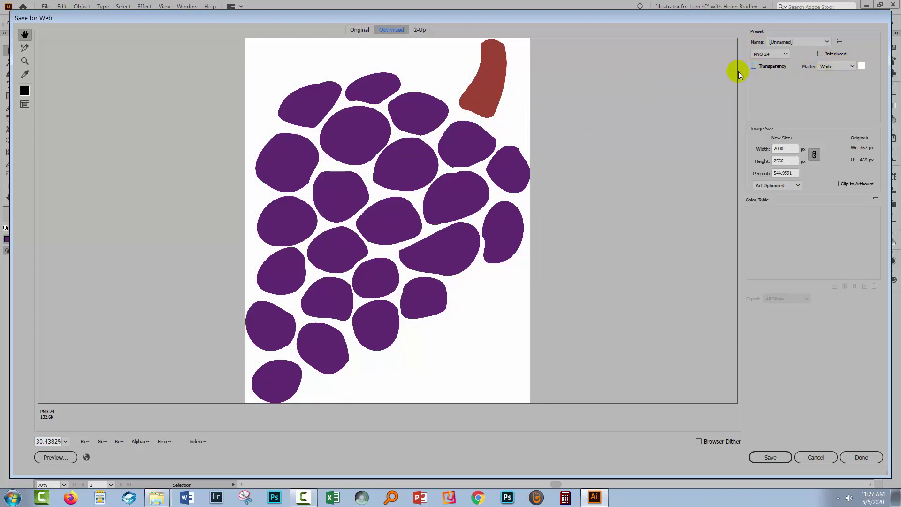
{"action": "left_click", "coordinate": [754, 66]}
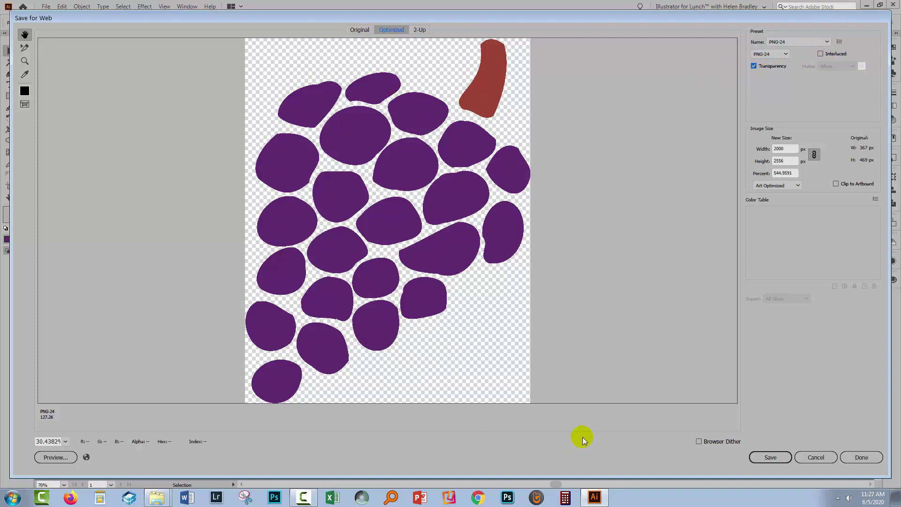
{"action": "left_click", "coordinate": [773, 458]}
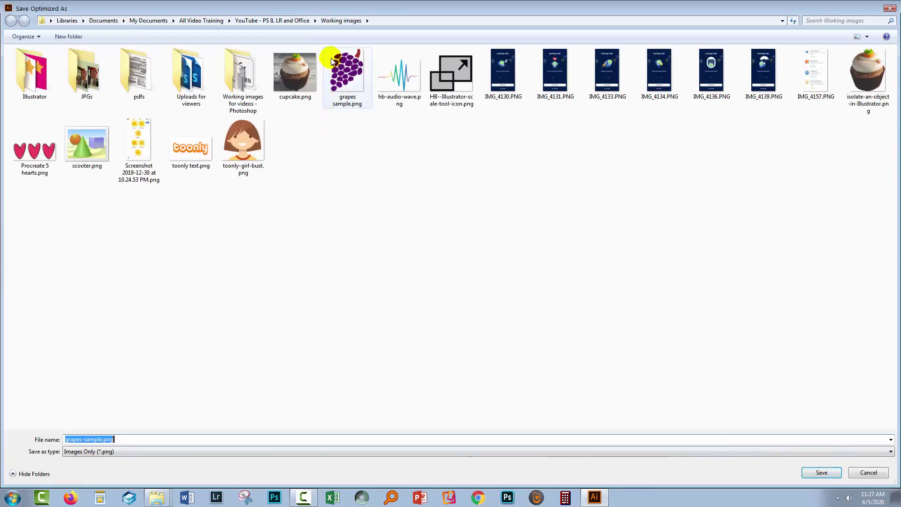
{"action": "left_click", "coordinate": [336, 62]}
{"action": "left_click", "coordinate": [99, 439]}
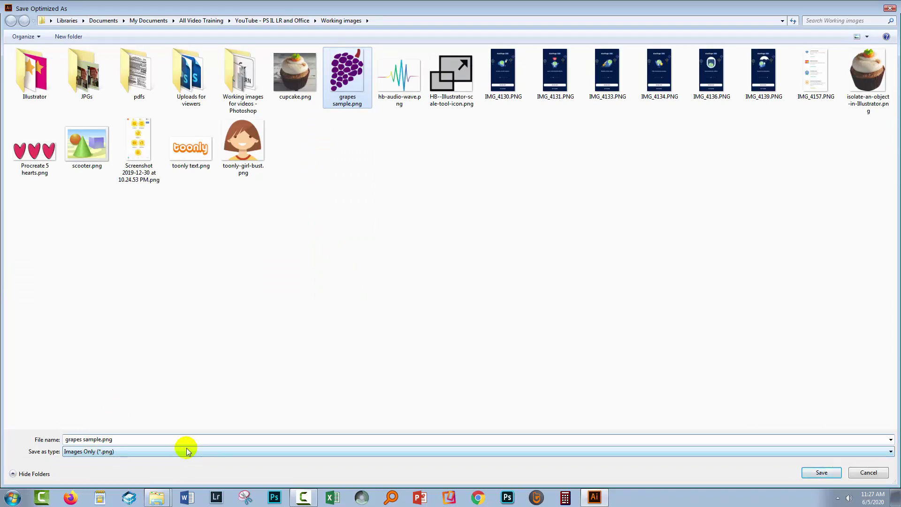
{"action": "key", "text": "Return"}
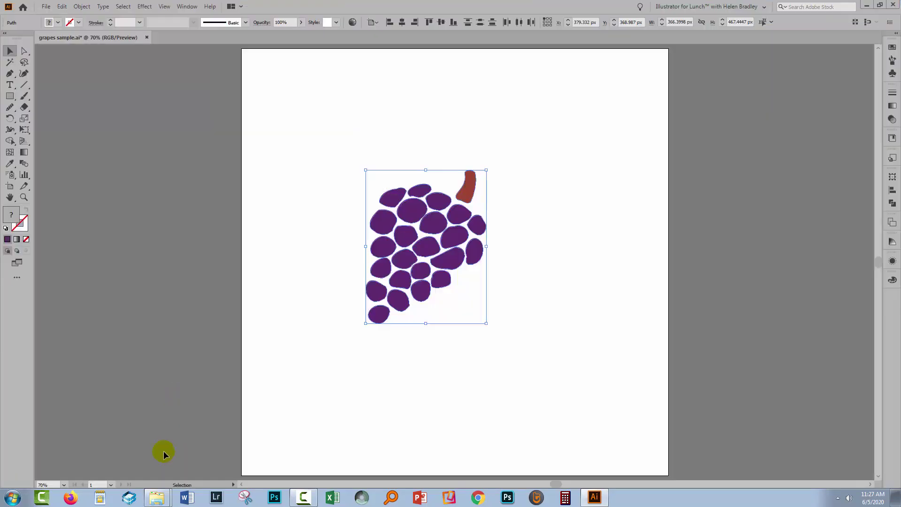
- Bring up the Working images folder window from the taskbar
{"action": "mouse_move", "coordinate": [157, 497]}
{"action": "left_click", "coordinate": [140, 455]}
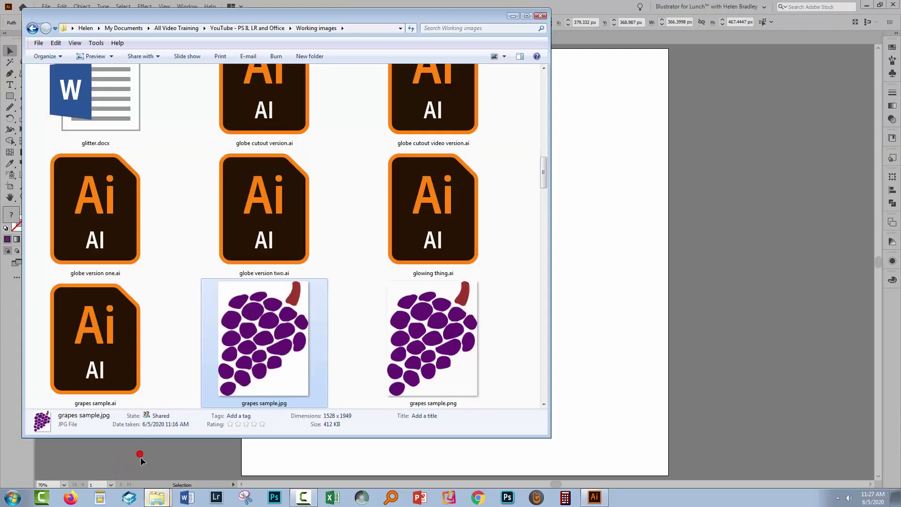
{"action": "left_click_drag", "start_coordinate": [544, 171], "coordinate": [545, 183]}
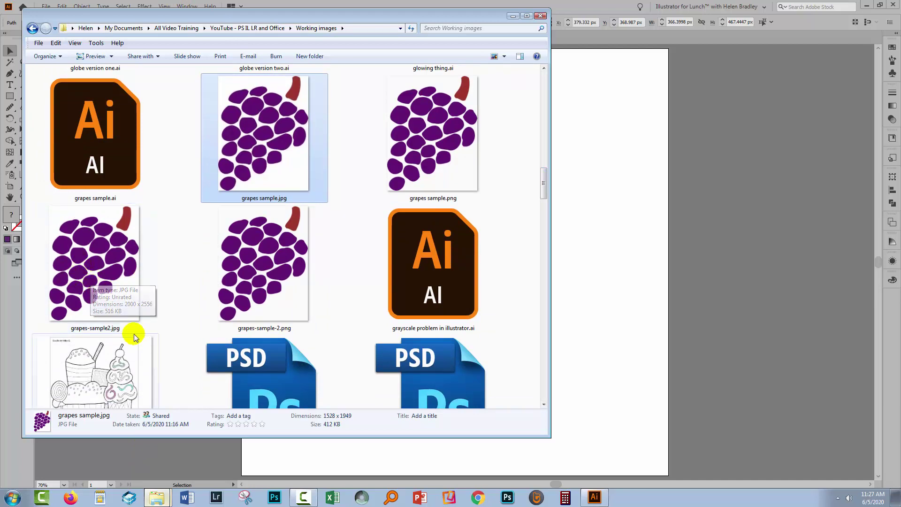
- Check grapes-sample2.jpg's Properties details: 2000 x 2556 pixels, 96 dpi, 24-bit, 516 KB
{"action": "left_click", "coordinate": [81, 272]}
{"action": "right_click", "coordinate": [81, 272]}
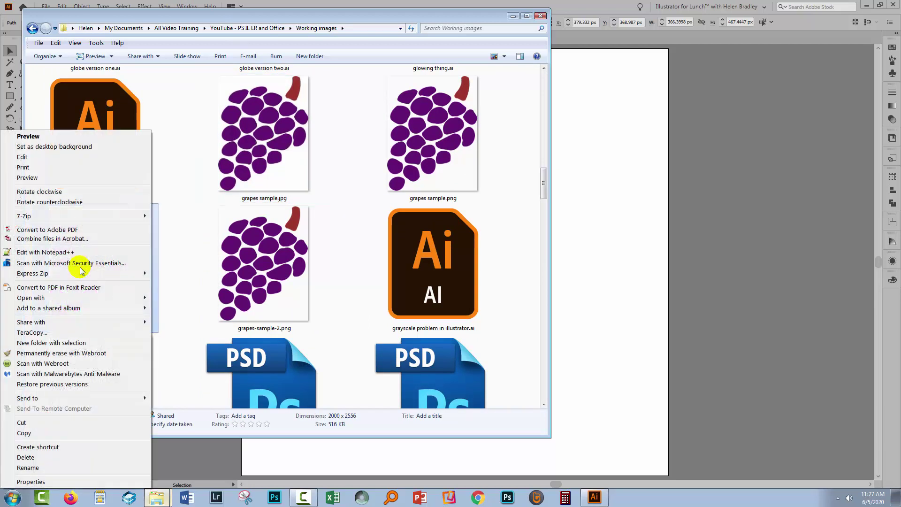
{"action": "left_click", "coordinate": [29, 482]}
{"action": "left_click_drag", "start_coordinate": [155, 248], "coordinate": [210, 186]}
{"action": "left_click", "coordinate": [199, 201]}
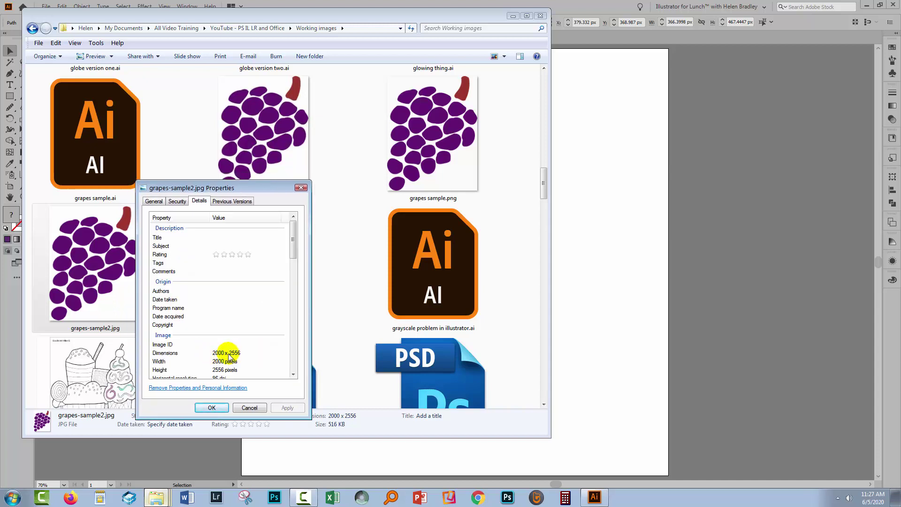
{"action": "left_click_drag", "start_coordinate": [294, 247], "coordinate": [296, 264]}
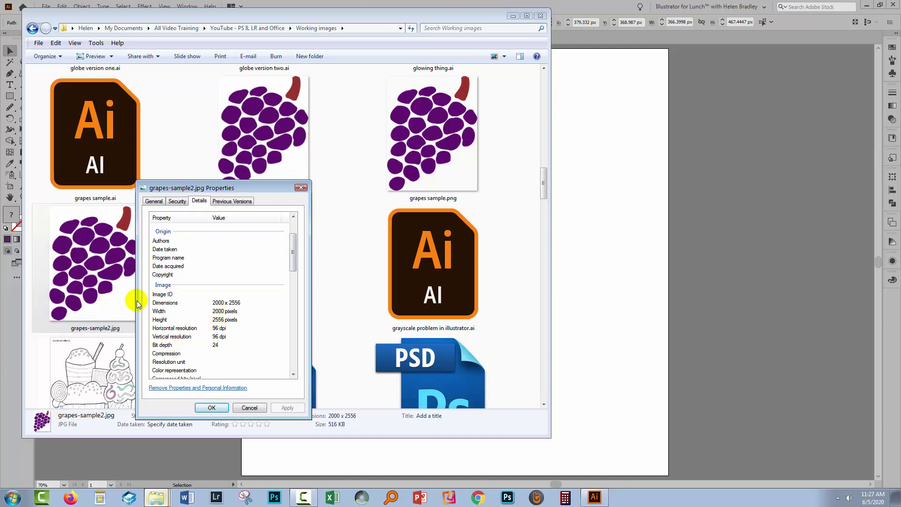
{"action": "left_click", "coordinate": [249, 407]}
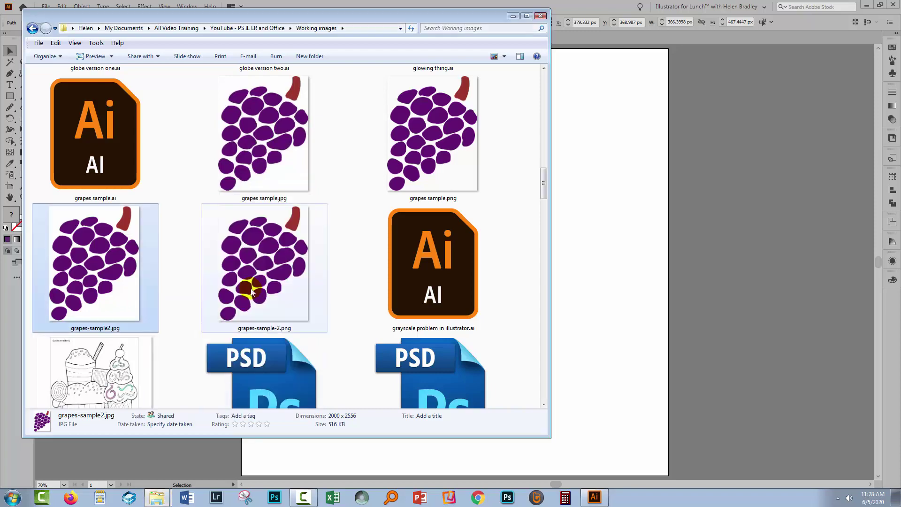
{"action": "left_click", "coordinate": [261, 243]}
{"action": "right_click", "coordinate": [259, 242]}
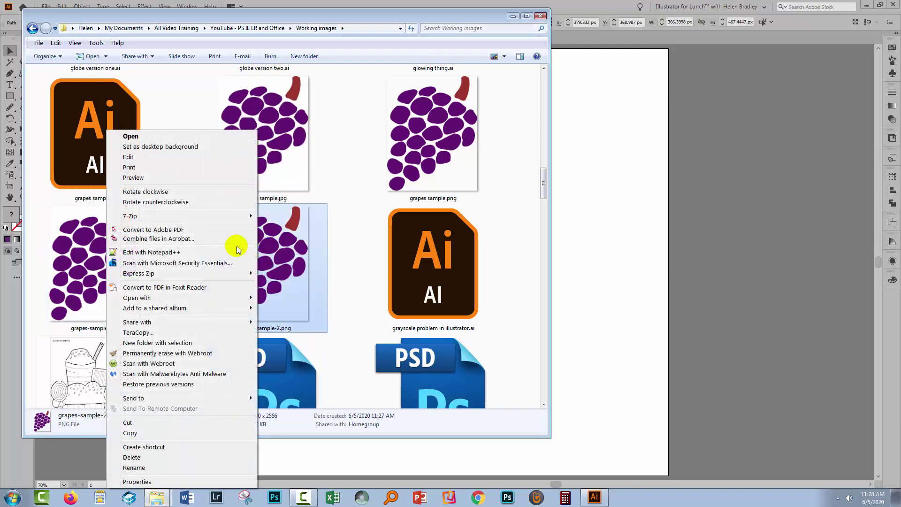
{"action": "left_click", "coordinate": [143, 482]}
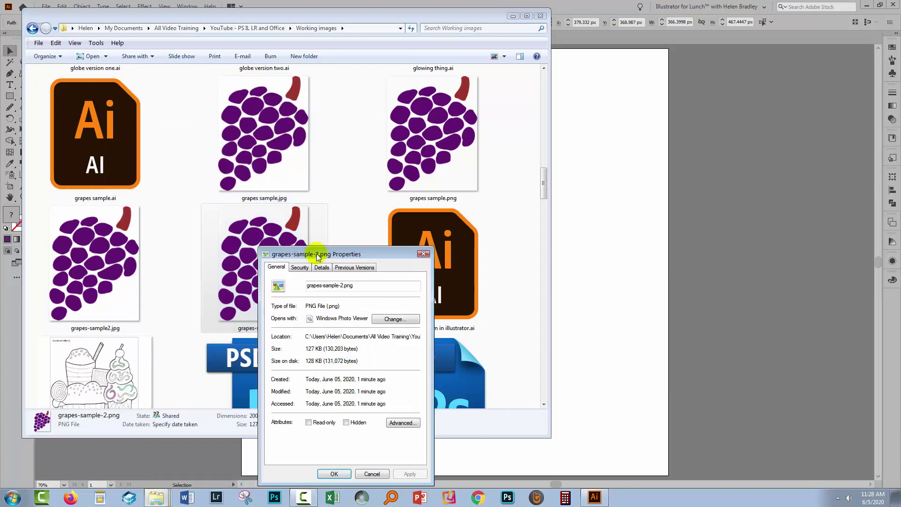
{"action": "left_click_drag", "start_coordinate": [324, 253], "coordinate": [422, 142]}
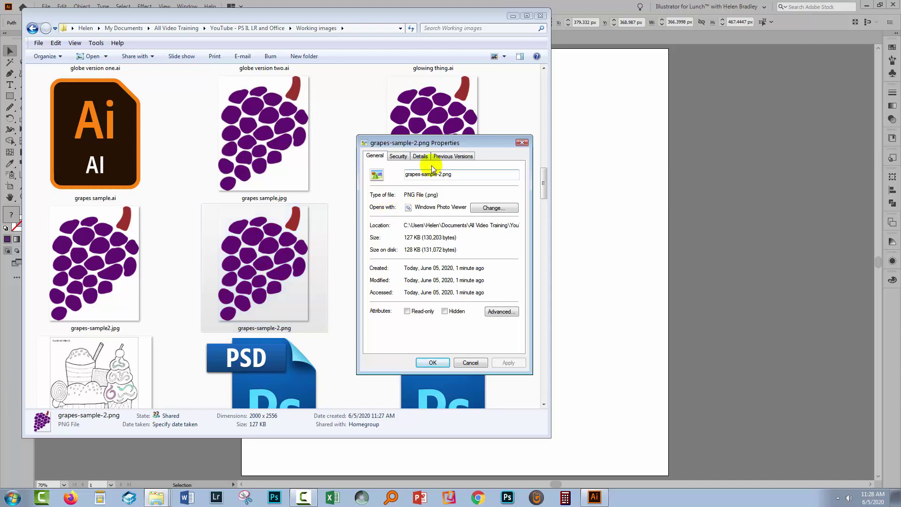
{"action": "left_click", "coordinate": [420, 156]}
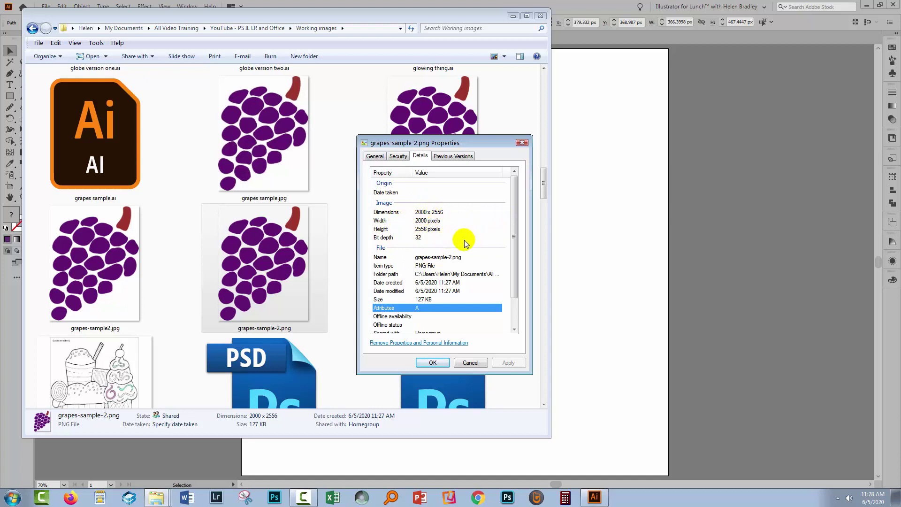
{"action": "left_click", "coordinate": [524, 143]}
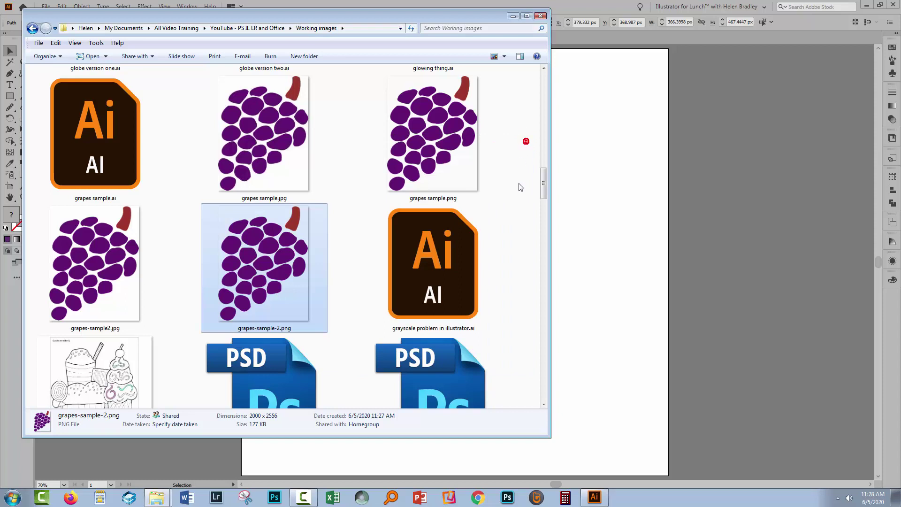
{"action": "left_click", "coordinate": [588, 320]}
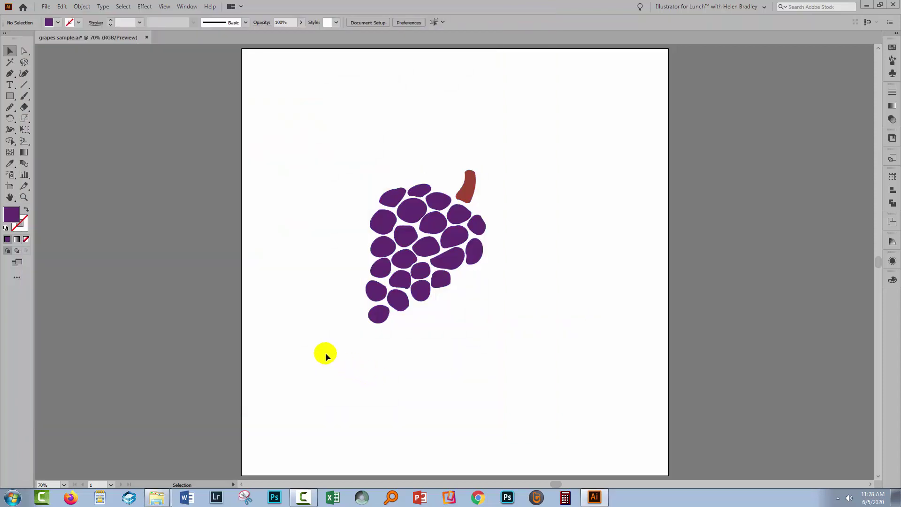